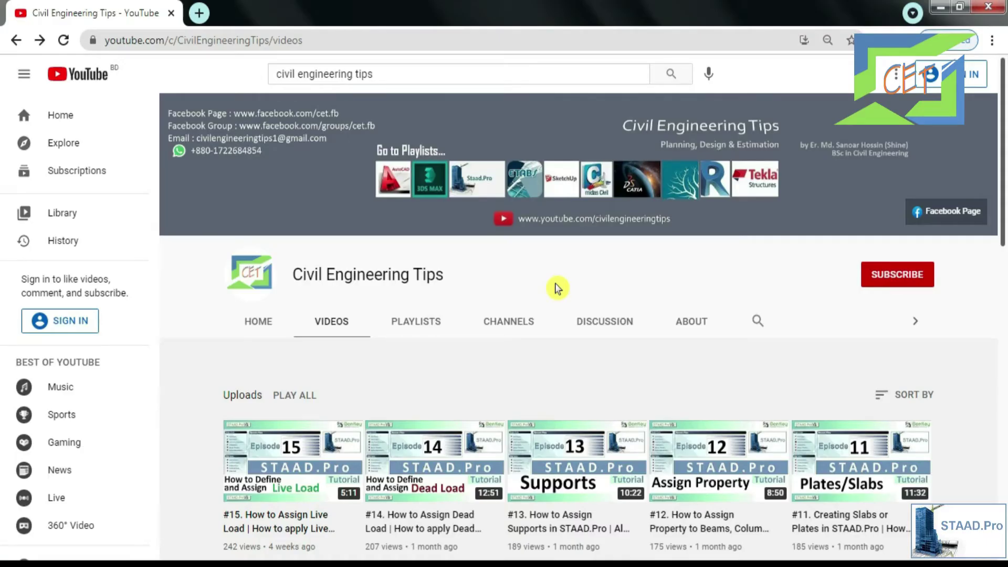
# - Play the channel's episode 15 video on assigning live load and skip ahead to about its middle
pyautogui.click(308, 461)
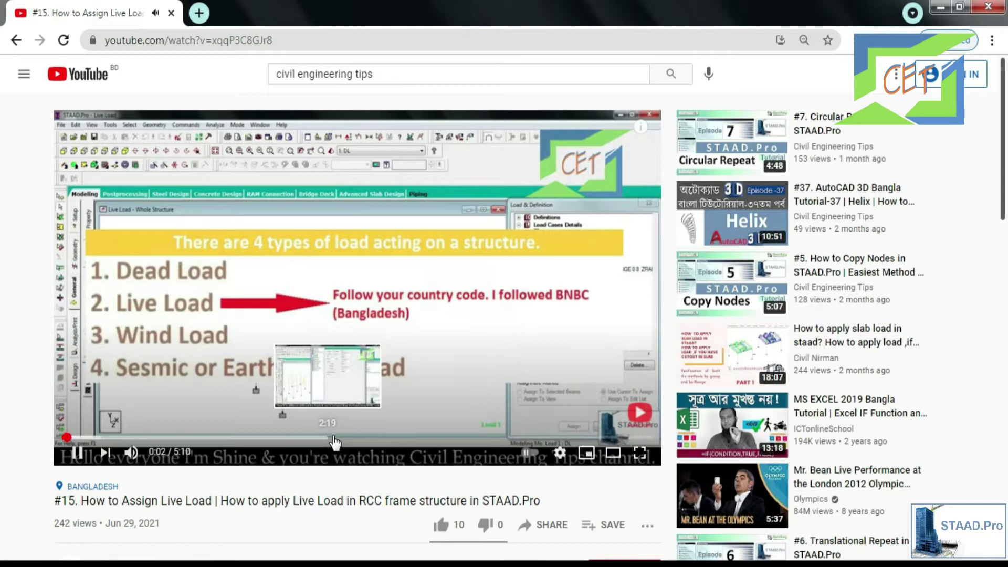
pyautogui.click(341, 438)
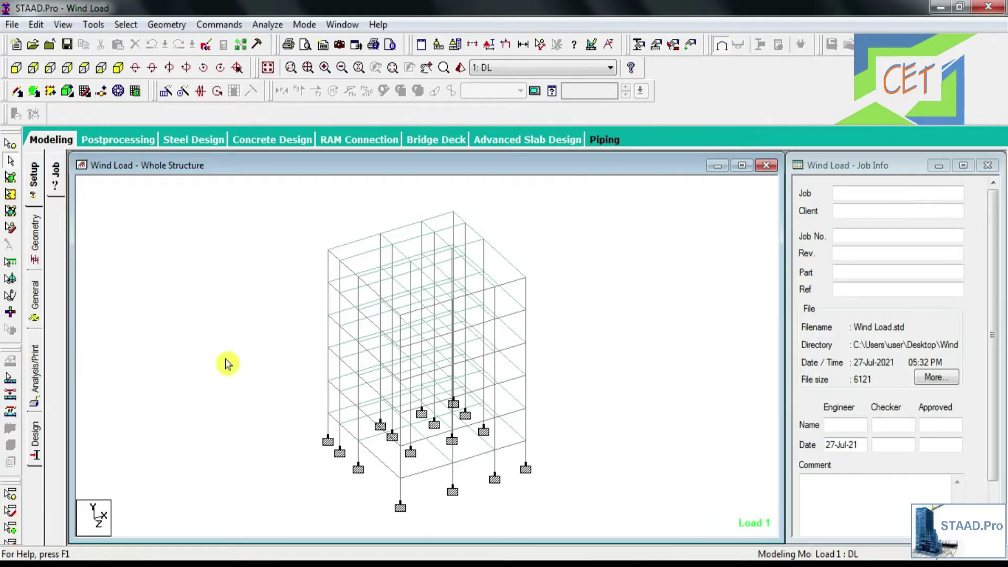
# - Switch to STAAD.Pro, open the Load & Definition settings of the Wind Load model and expand the load cases
pyautogui.click(40, 298)
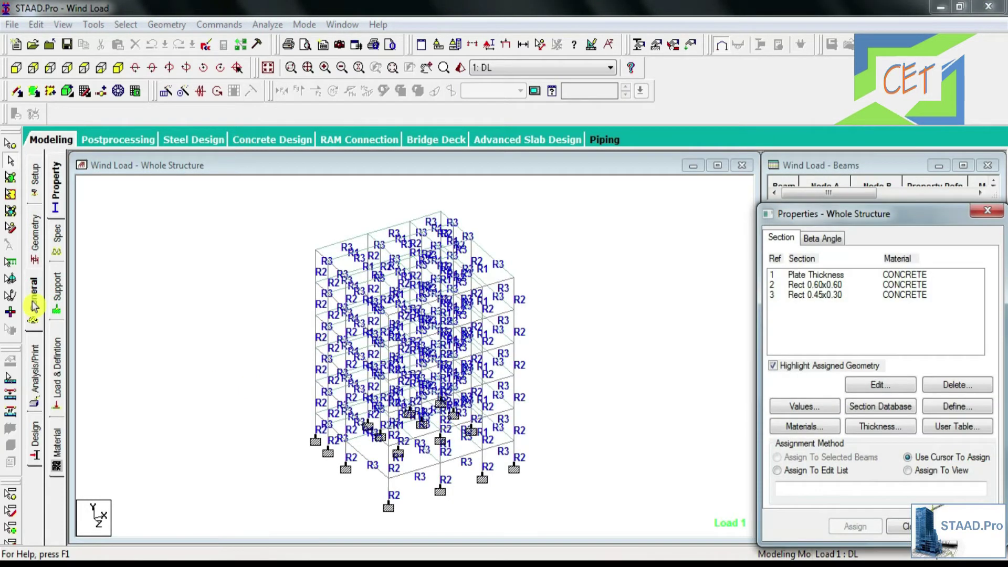
pyautogui.click(58, 360)
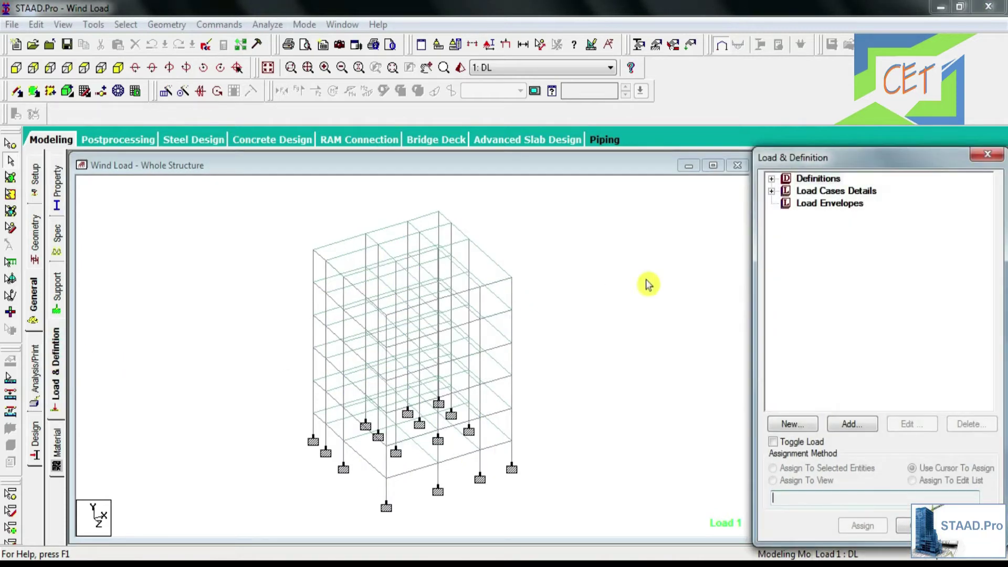
pyautogui.doubleClick(829, 194)
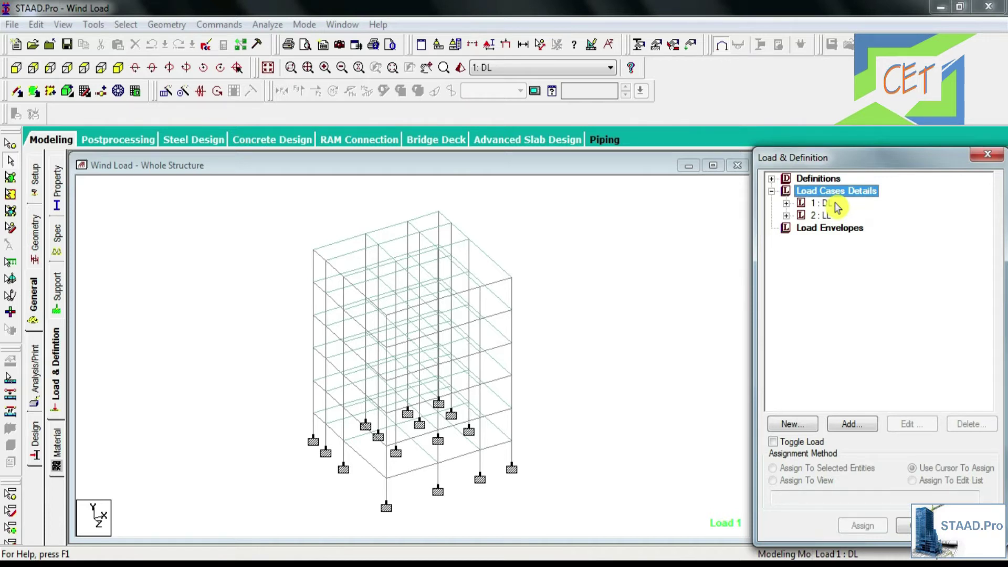
# - Add a wind definition with type number 1 and the comment "Wind Load"
pyautogui.doubleClick(815, 179)
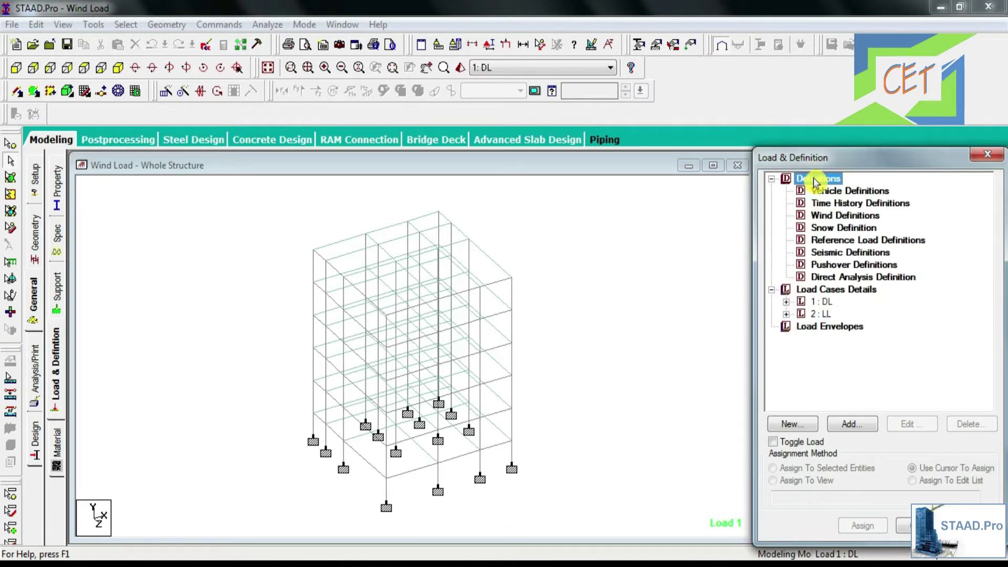
pyautogui.click(826, 217)
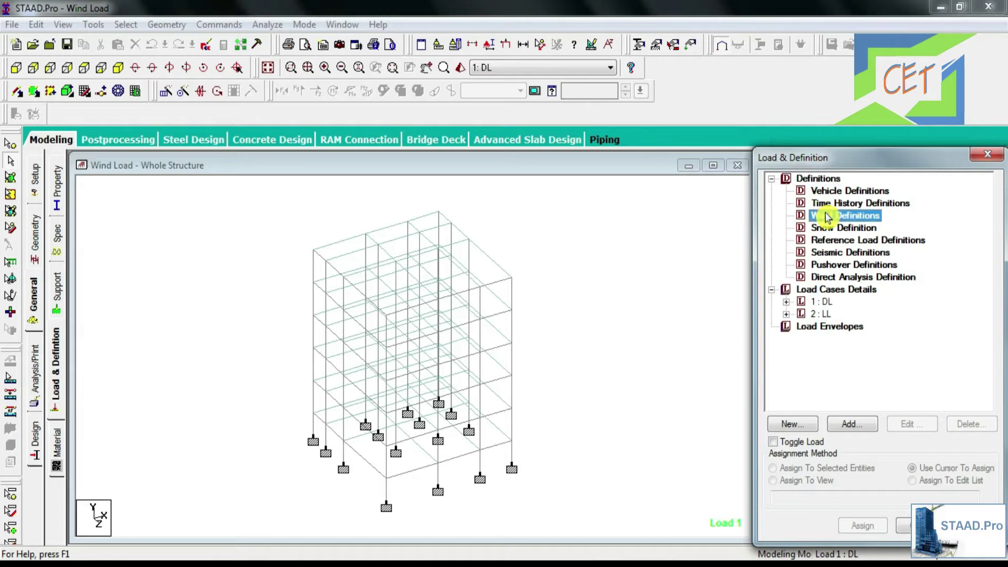
pyautogui.click(850, 423)
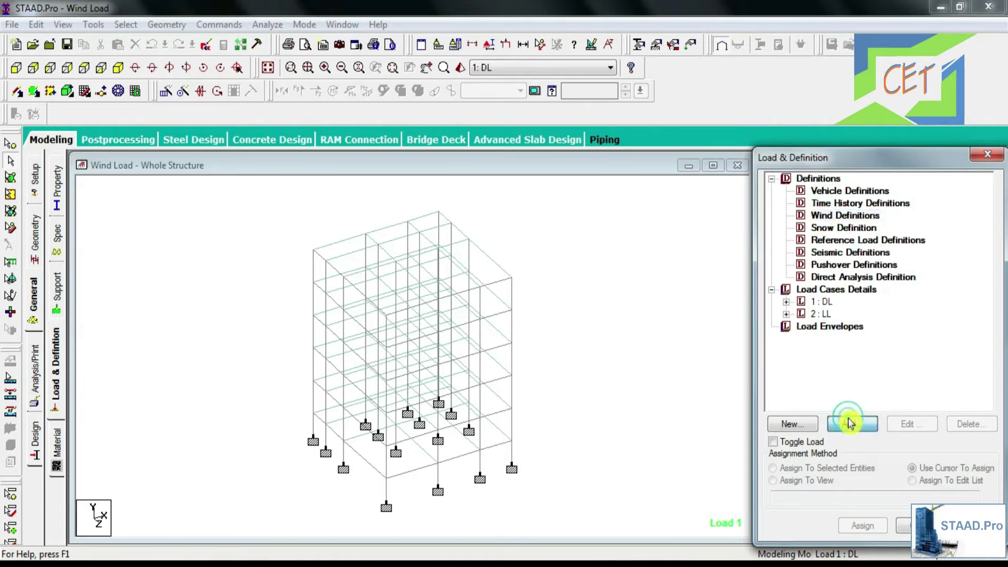
pyautogui.moveTo(497, 270); pyautogui.dragTo(366, 276)
pyautogui.write('Win')
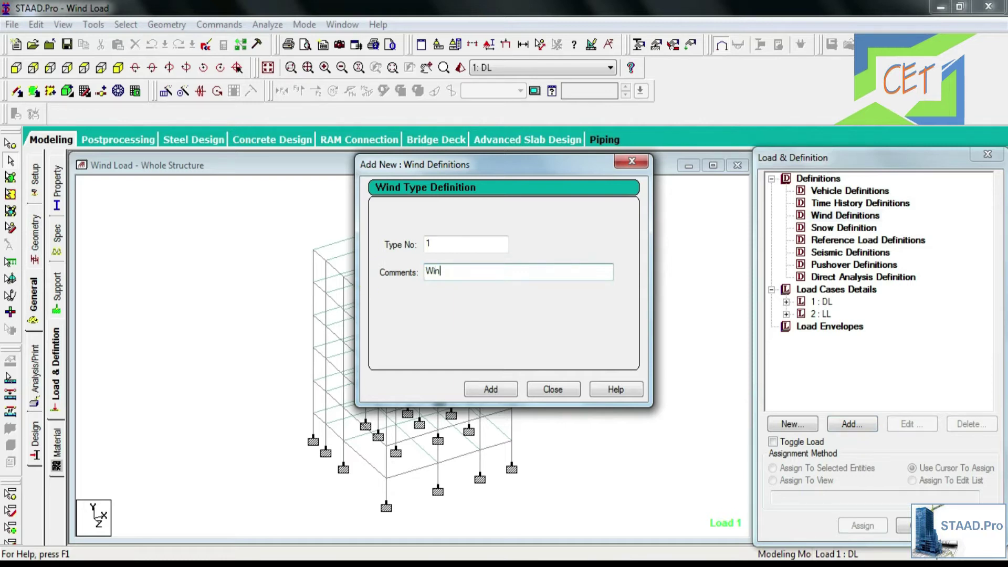
pyautogui.write('d Load')
pyautogui.click(484, 386)
pyautogui.click(546, 389)
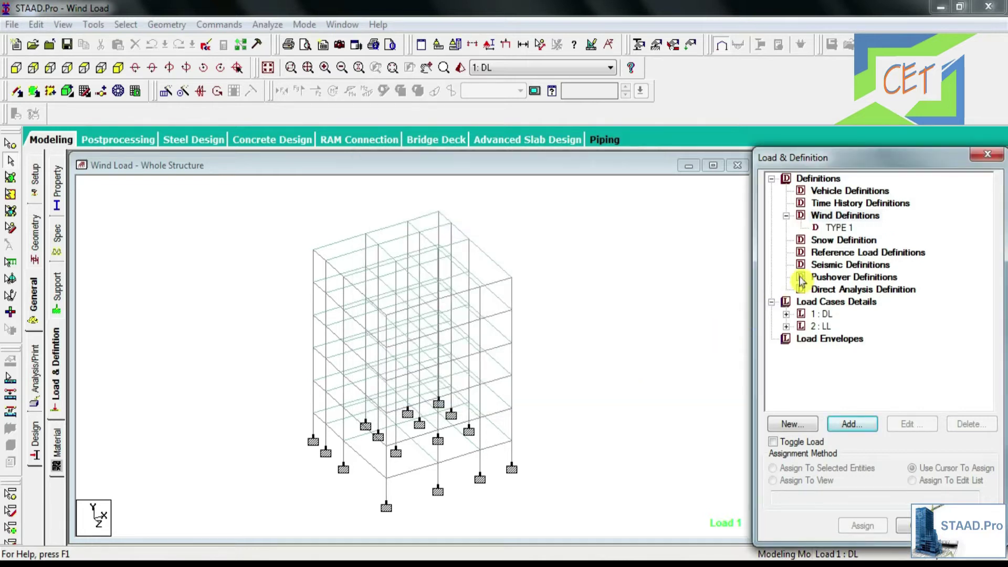
# - Start an ASCE-7 intensity calculation for wind TYPE 1, choosing the 2002 edition and building classification Category II
pyautogui.click(837, 227)
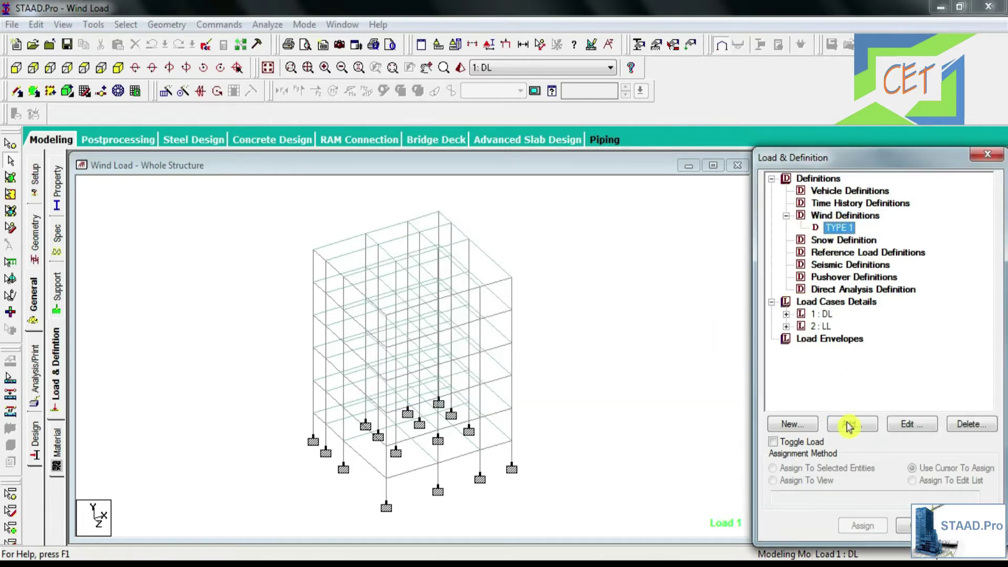
pyautogui.click(850, 424)
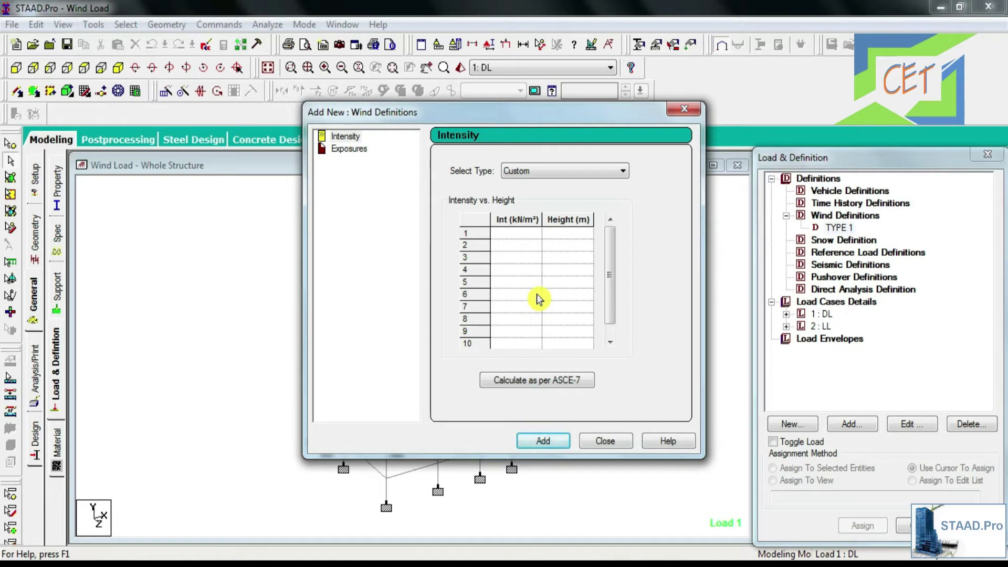
pyautogui.click(534, 380)
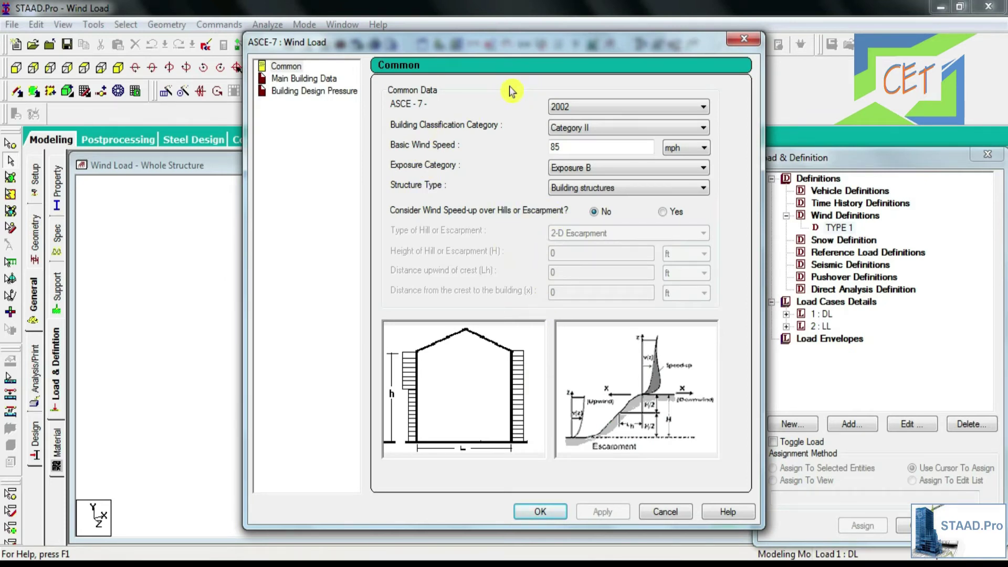
pyautogui.click(560, 107)
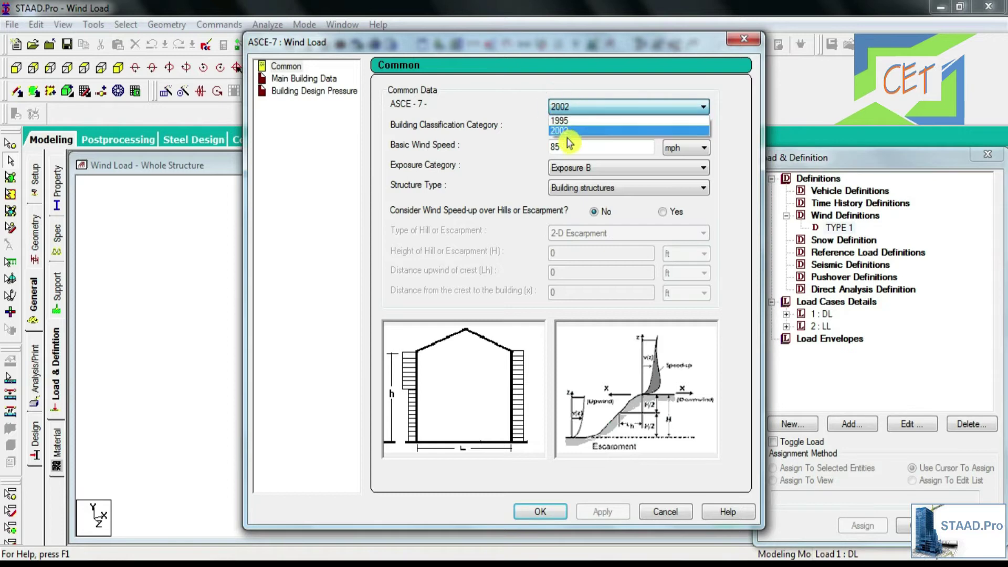
pyautogui.click(566, 130)
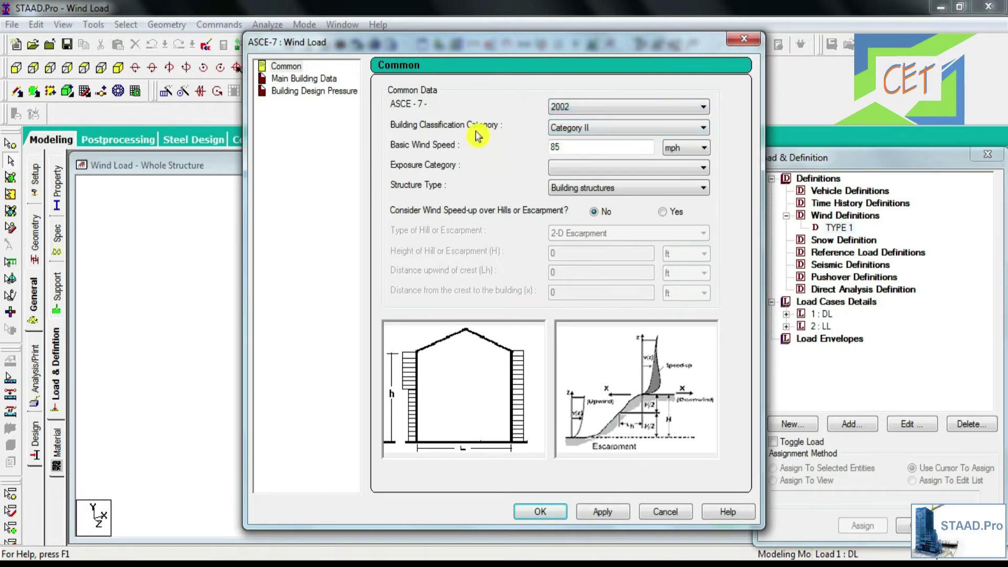
pyautogui.click(554, 131)
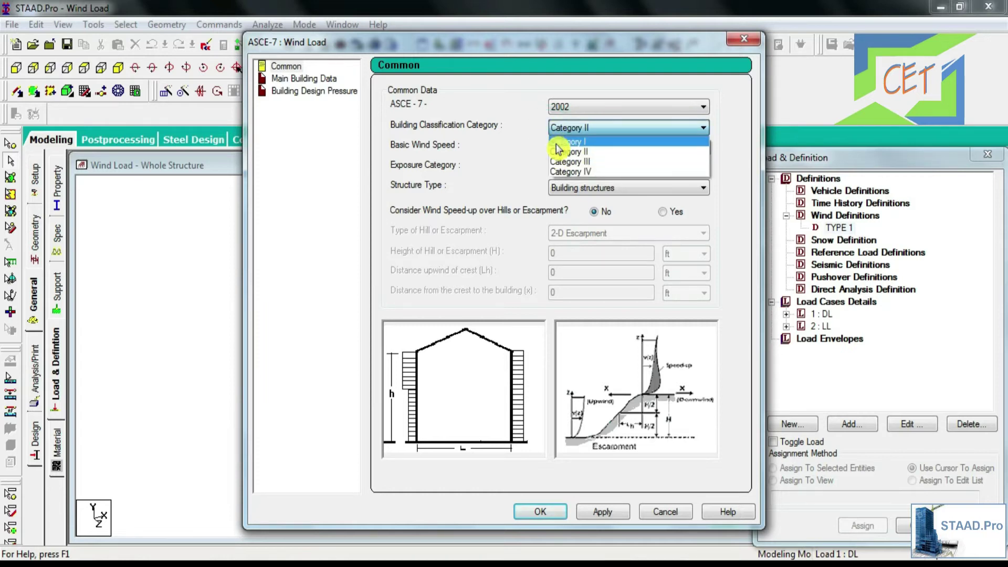
pyautogui.click(572, 152)
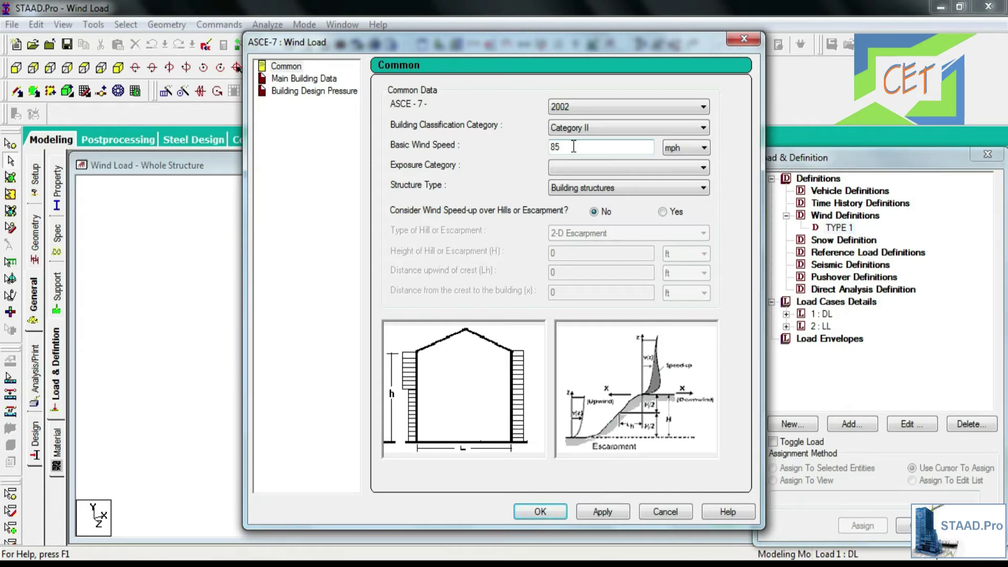
# - Set the basic wind speed to 148.75 mph, the exposure category to Exposure B and the structure type to Building structures
pyautogui.moveTo(573, 146); pyautogui.dragTo(532, 150)
pyautogui.press('BackSpace')
pyautogui.write('148.75')
pyautogui.click(565, 169)
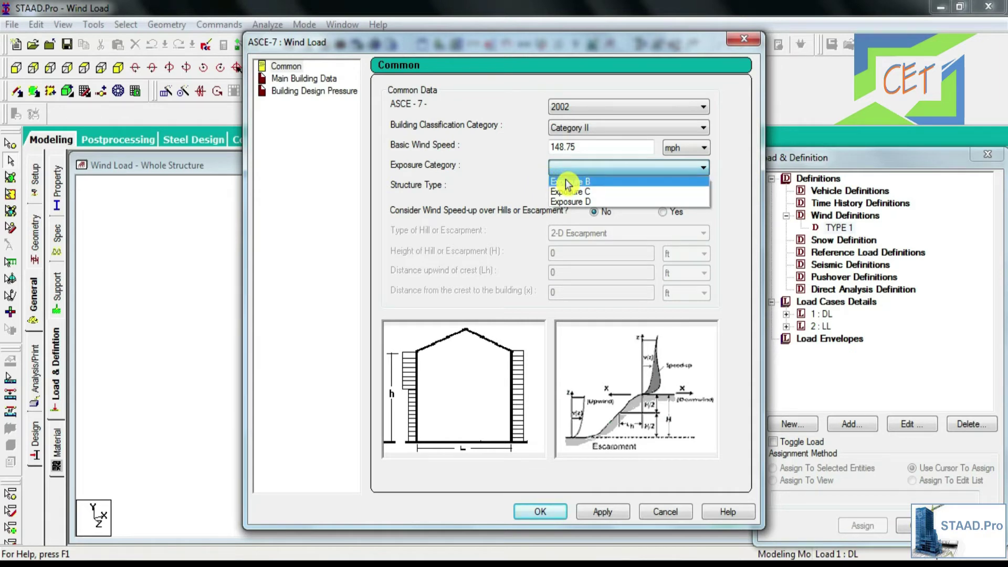
pyautogui.click(566, 182)
pyautogui.click(569, 188)
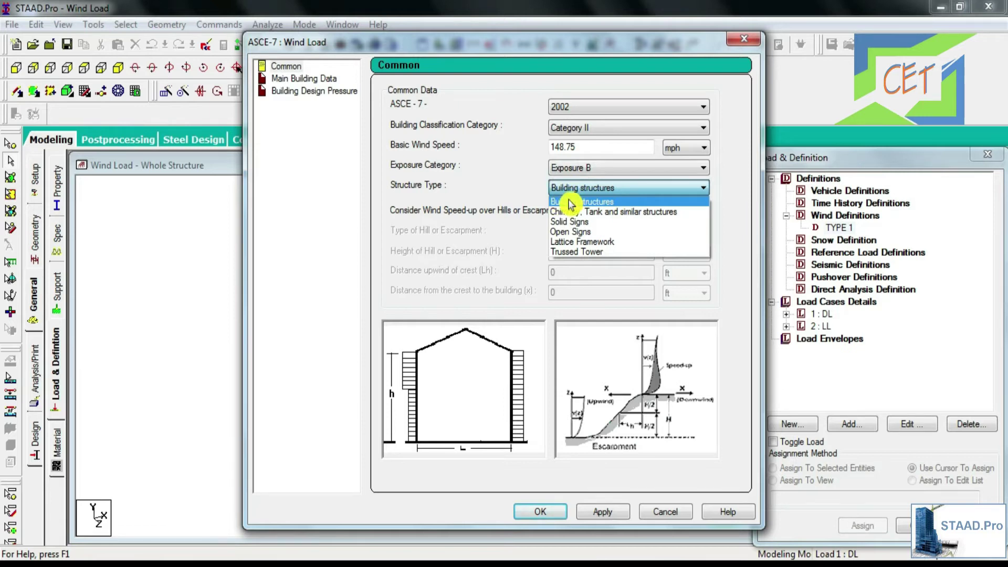
pyautogui.click(569, 202)
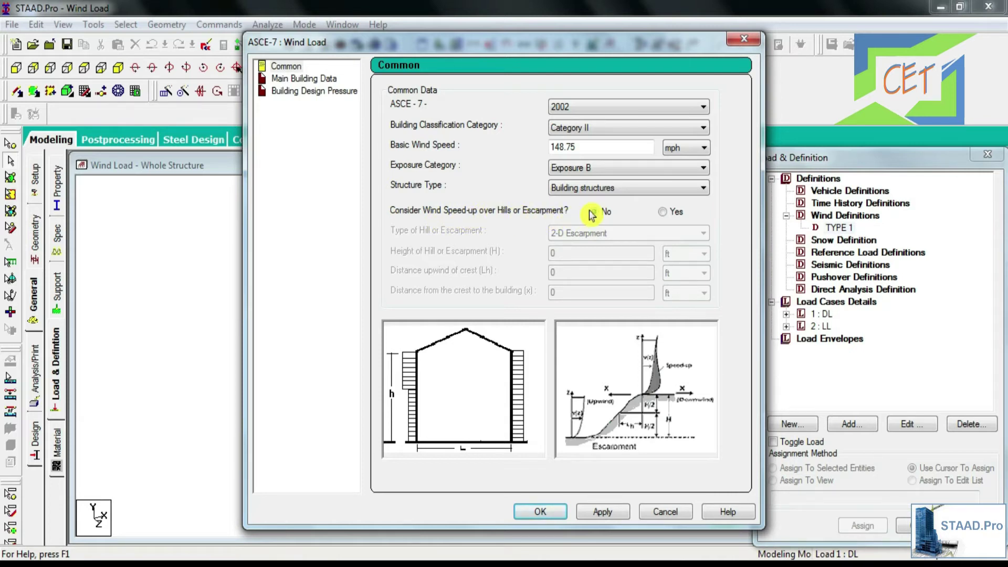
# - Apply the ASCE-7 wind data and add the calculated intensity-versus-height table to wind TYPE 1
pyautogui.click(602, 512)
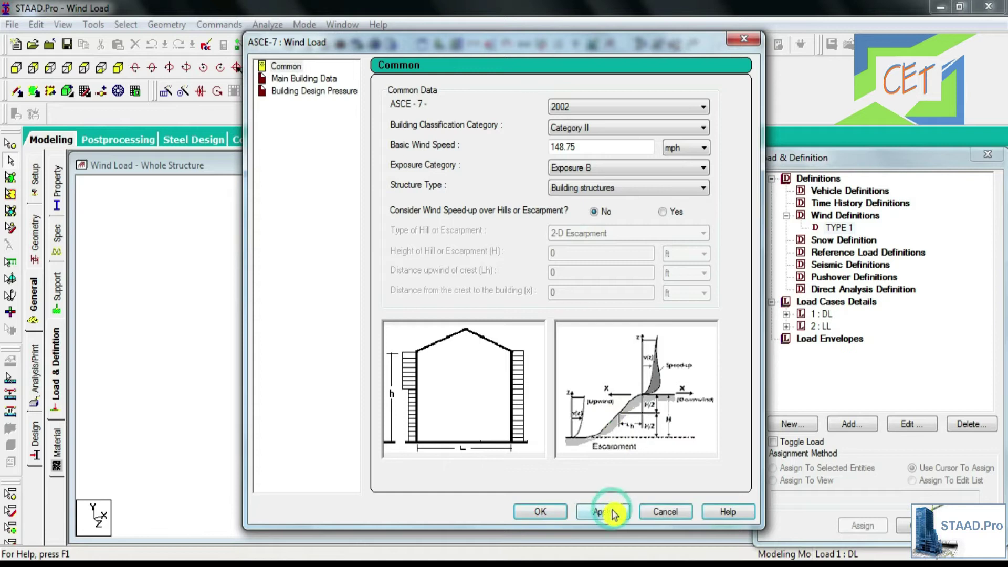
pyautogui.click(540, 512)
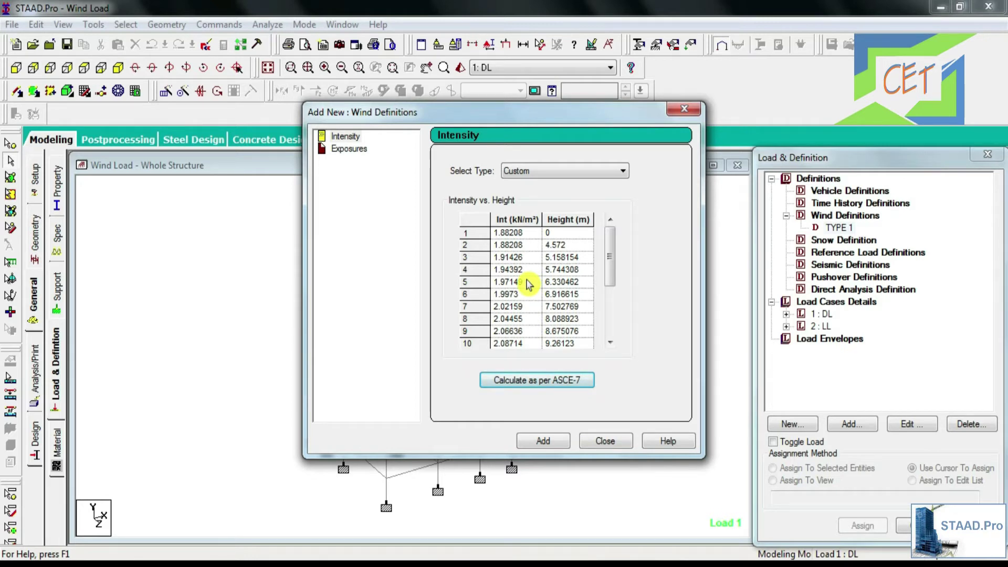
pyautogui.click(543, 443)
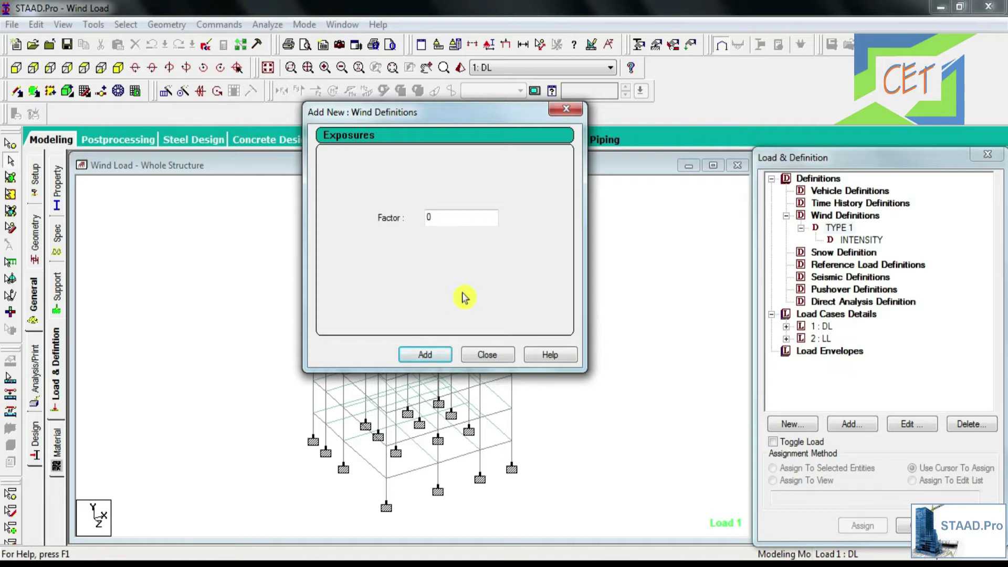
# - Add an exposure factor of 0.8 to wind TYPE 1
pyautogui.doubleClick(444, 220)
pyautogui.write('0.8')
pyautogui.click(426, 354)
pyautogui.click(472, 355)
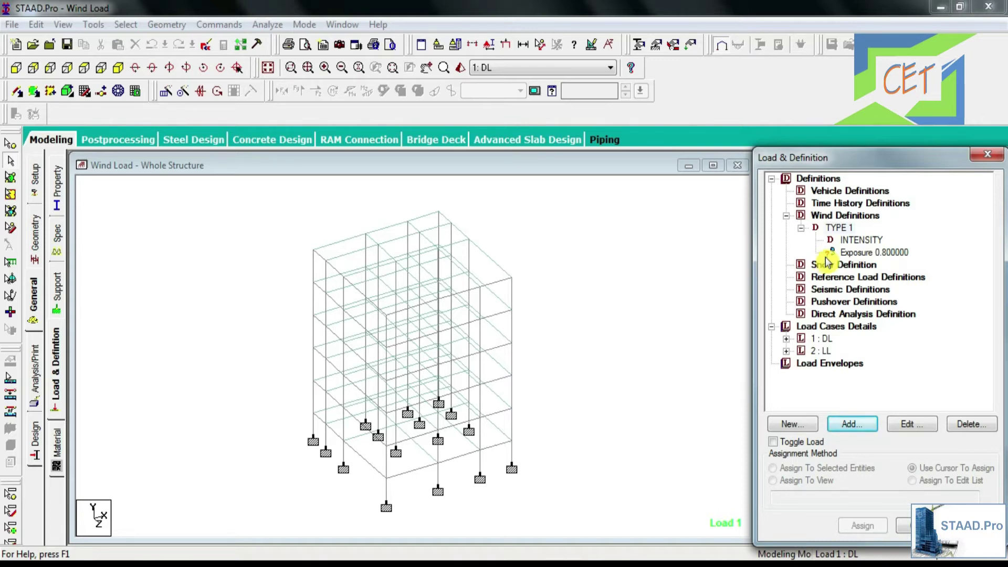
# - Assign the 0.8 exposure to the whole structure using the Assign To View method
pyautogui.click(862, 254)
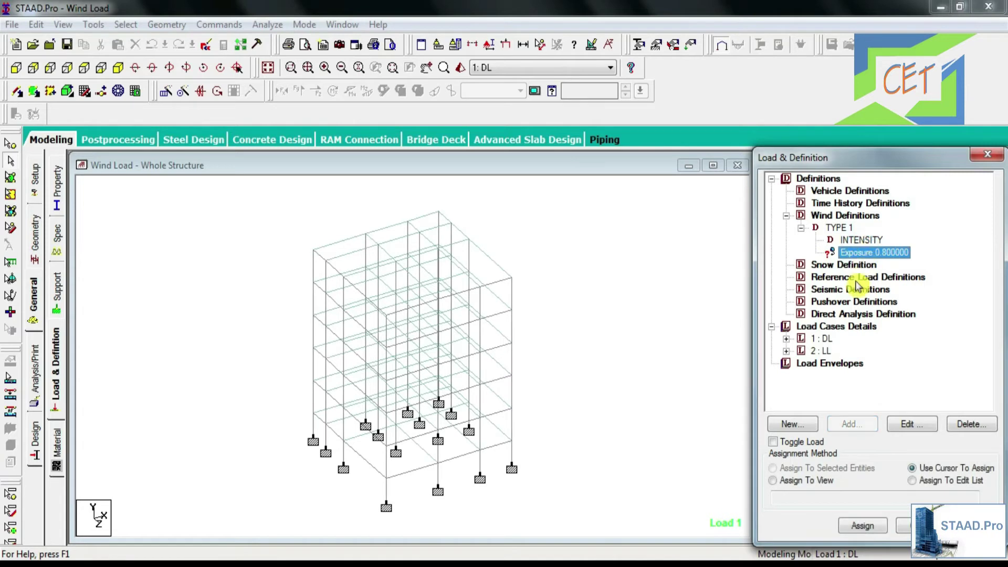
pyautogui.click(775, 482)
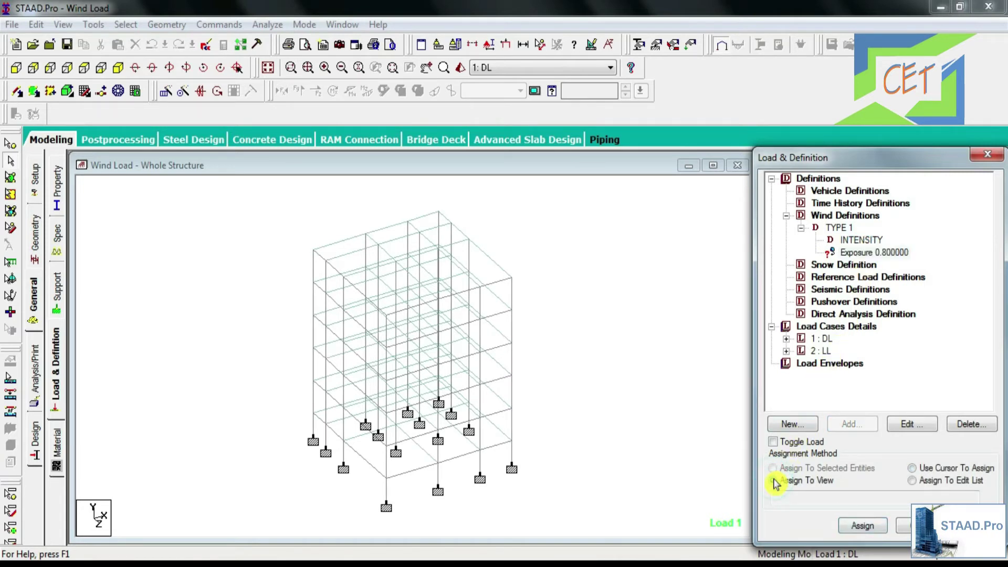
pyautogui.click(863, 526)
pyautogui.click(880, 391)
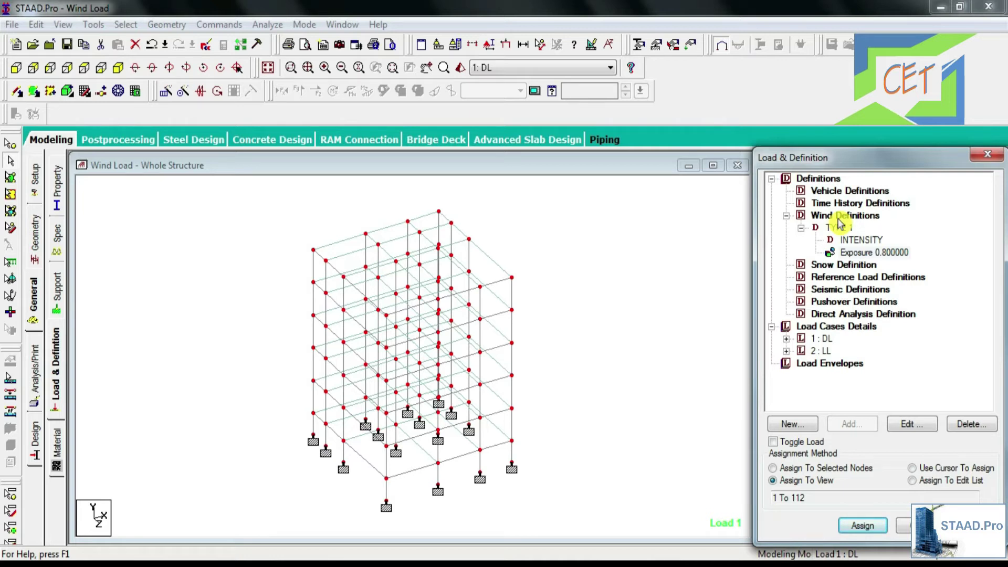
# - Add primary load case 3 with loading type Wind and the title "WL+x"
pyautogui.click(838, 330)
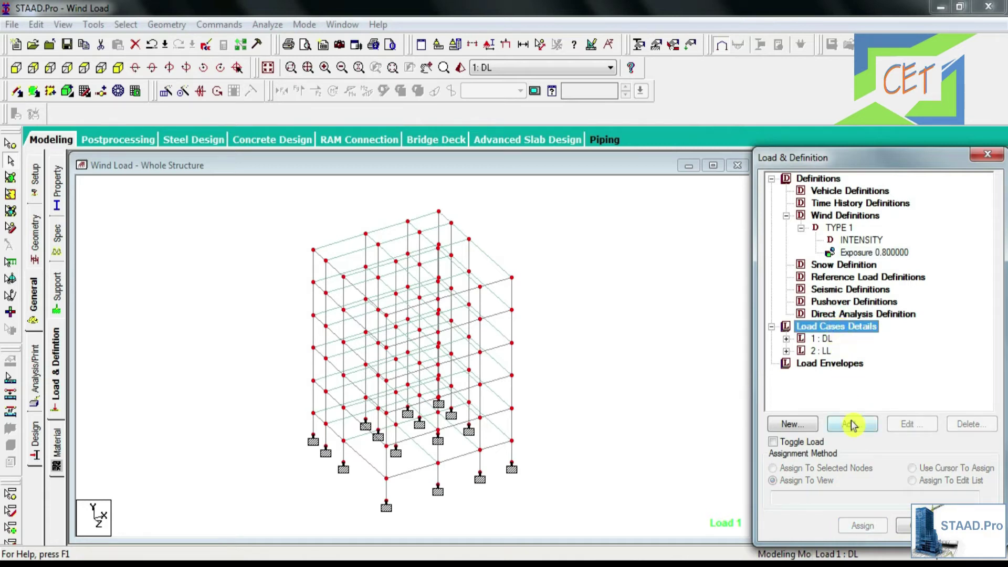
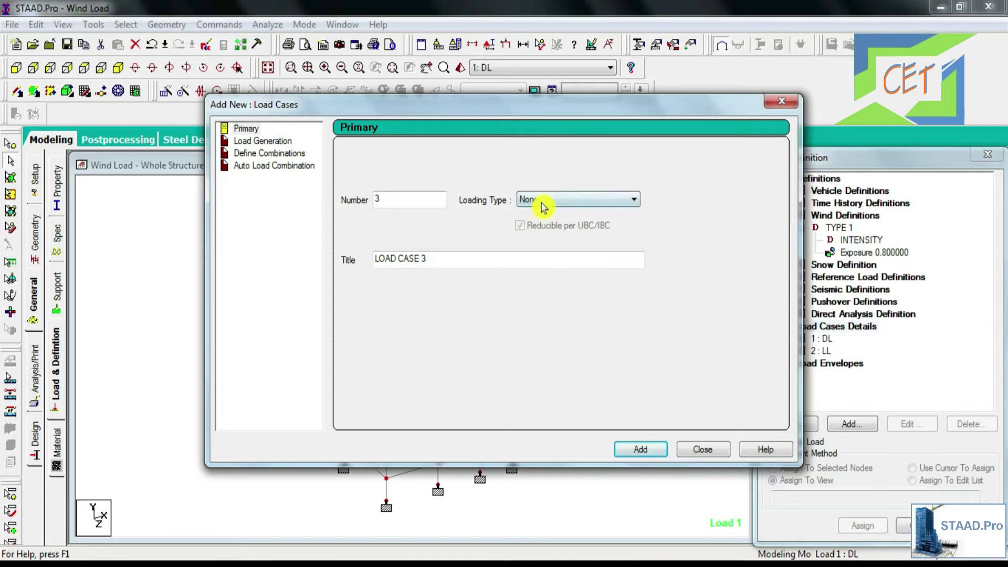
pyautogui.click(543, 205)
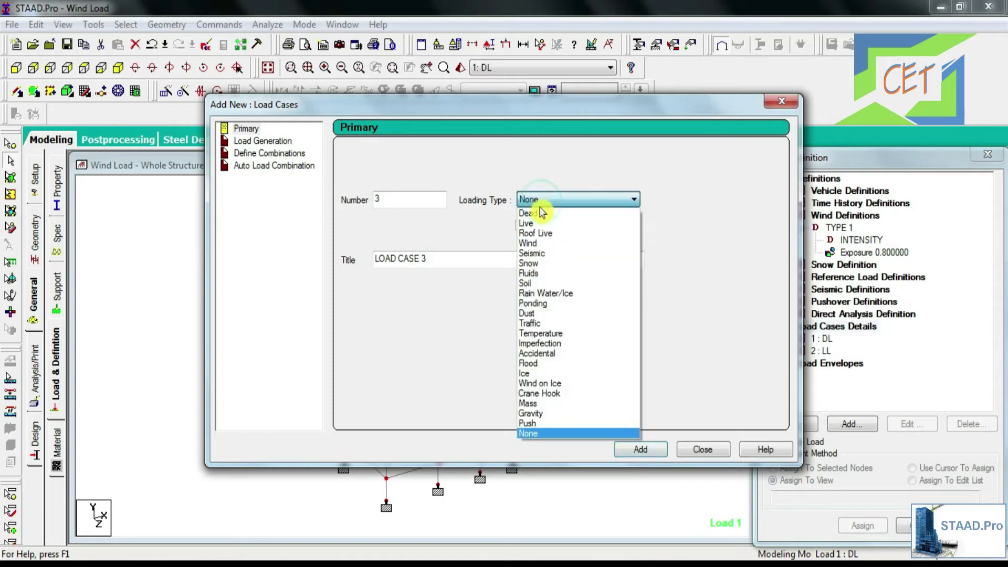
pyautogui.click(538, 241)
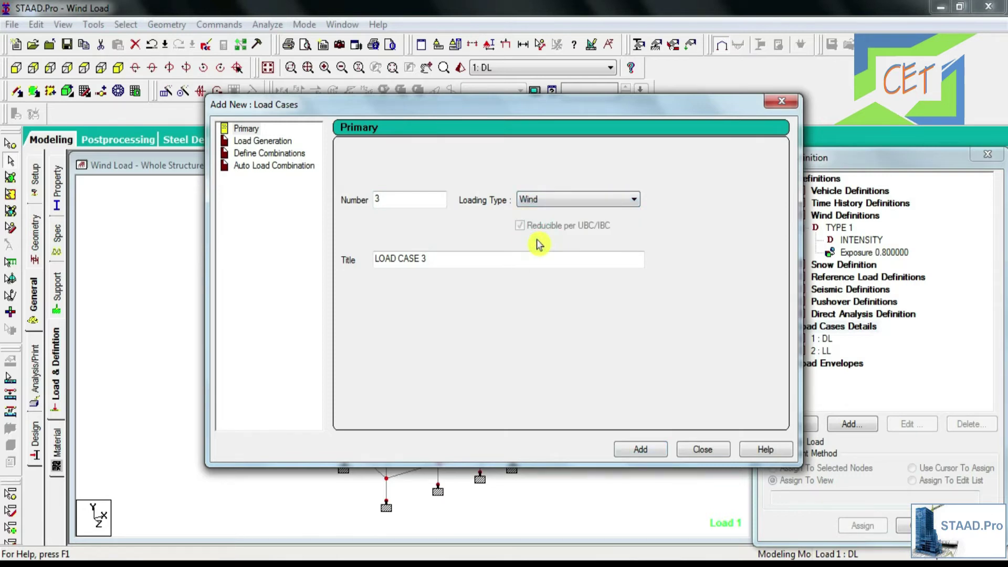
pyautogui.click(475, 257)
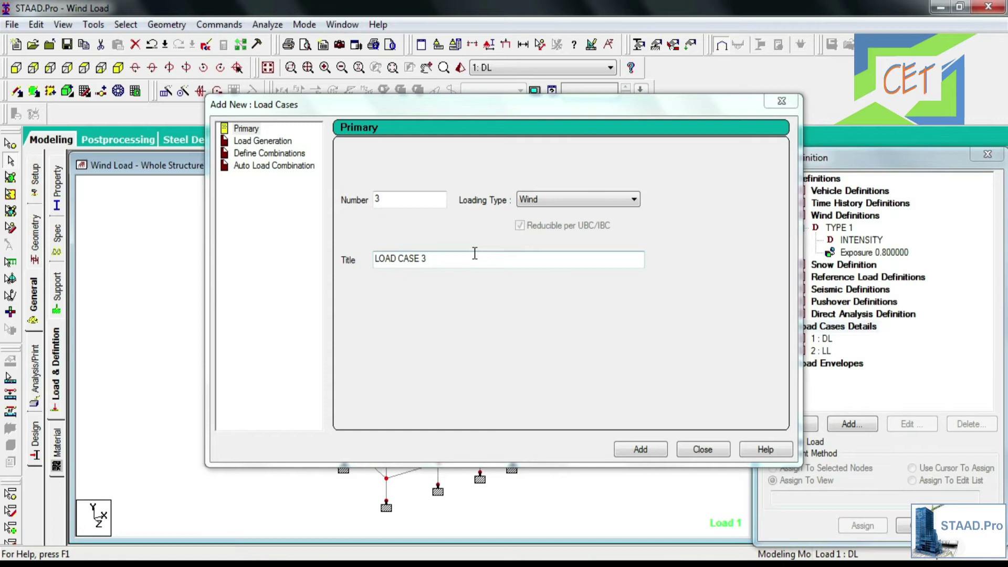
pyautogui.moveTo(475, 255); pyautogui.dragTo(299, 273)
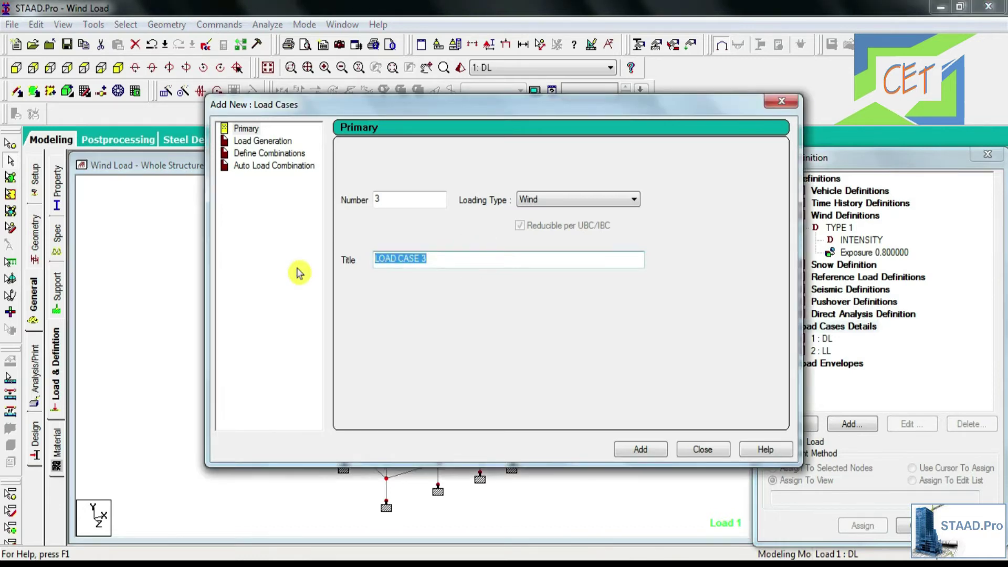
pyautogui.write('WL+x')
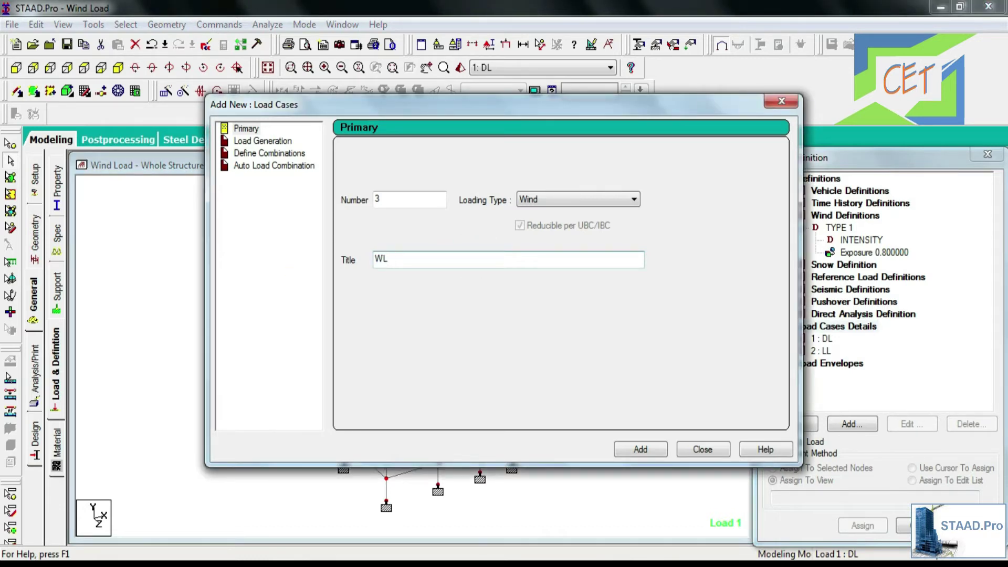
pyautogui.click(624, 449)
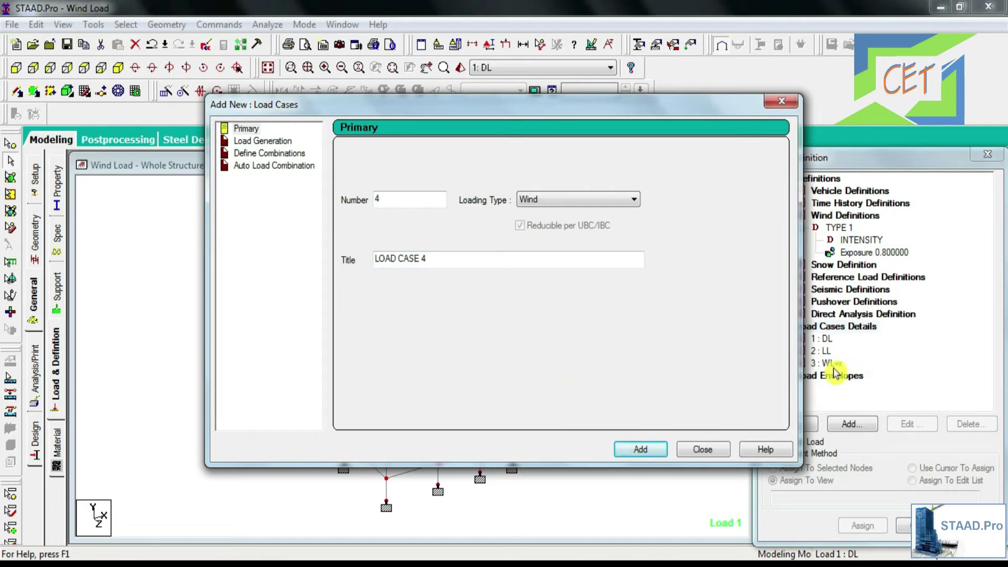
# - Add primary load case 4 with loading type Wind and the title "WL-x"
pyautogui.click(482, 262)
pyautogui.moveTo(415, 261); pyautogui.dragTo(359, 263)
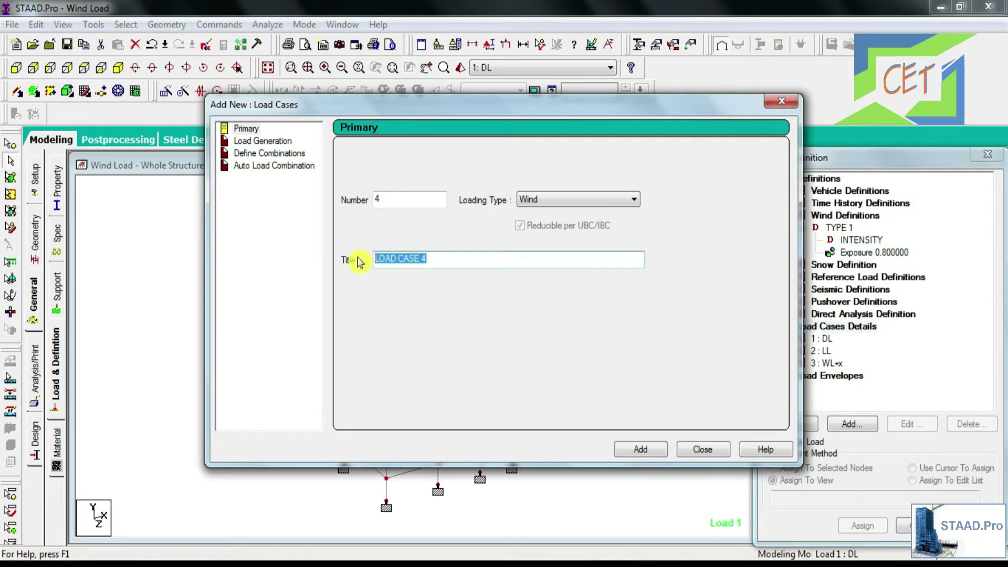
pyautogui.write('WL-x')
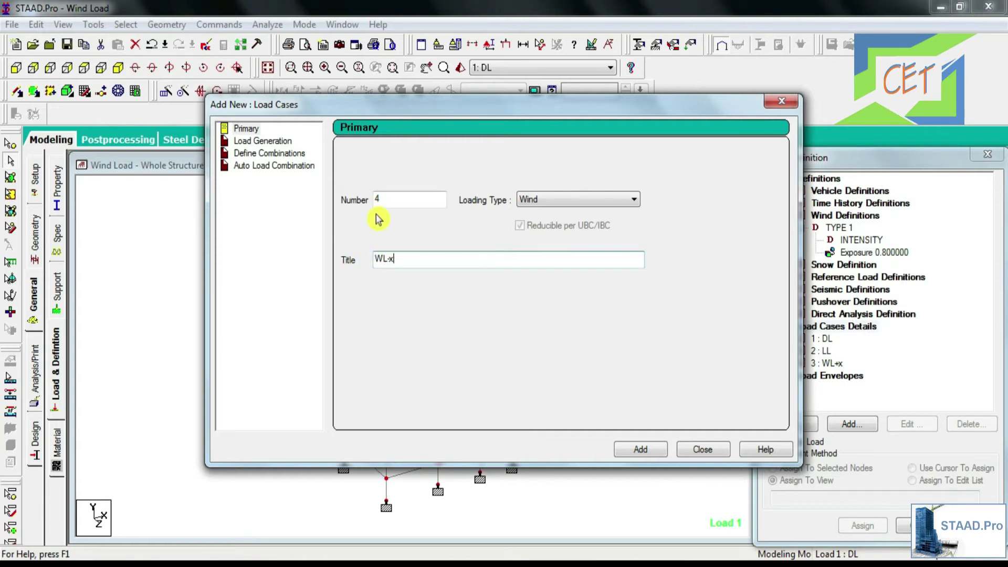
pyautogui.click(631, 449)
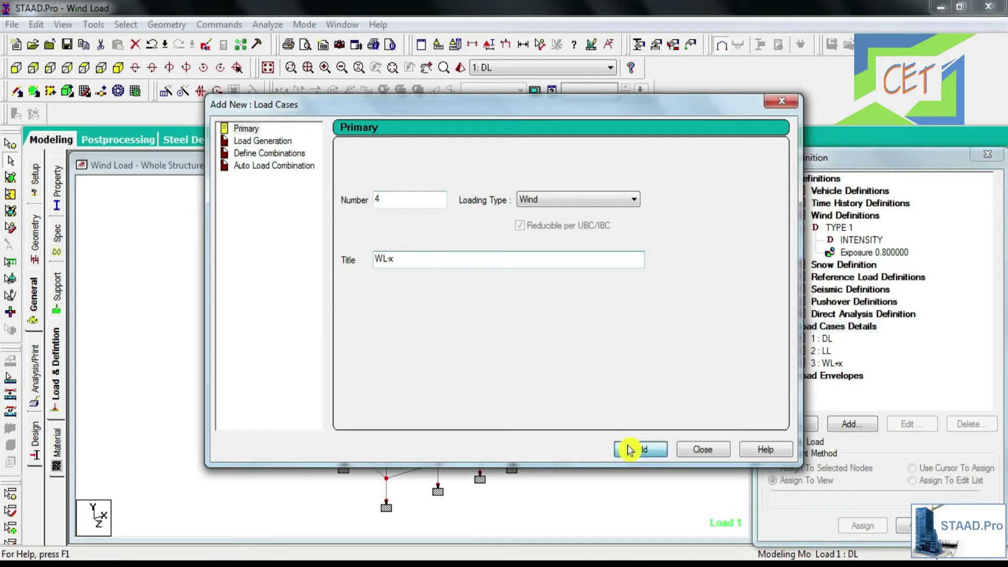
# - Add primary load case 5 with loading type Wind and the title "WL+z"
pyautogui.moveTo(443, 259); pyautogui.dragTo(374, 259)
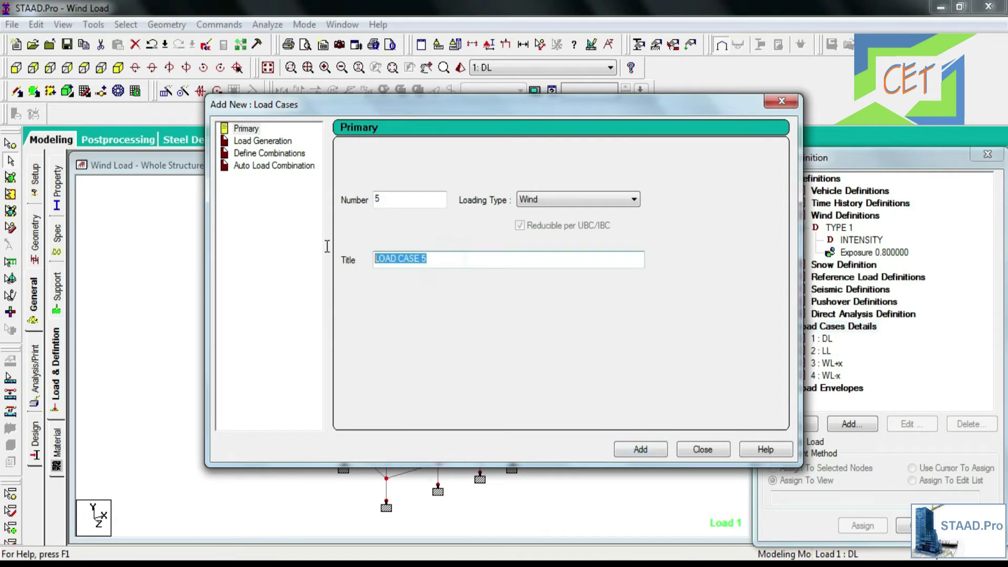
pyautogui.write('WL')
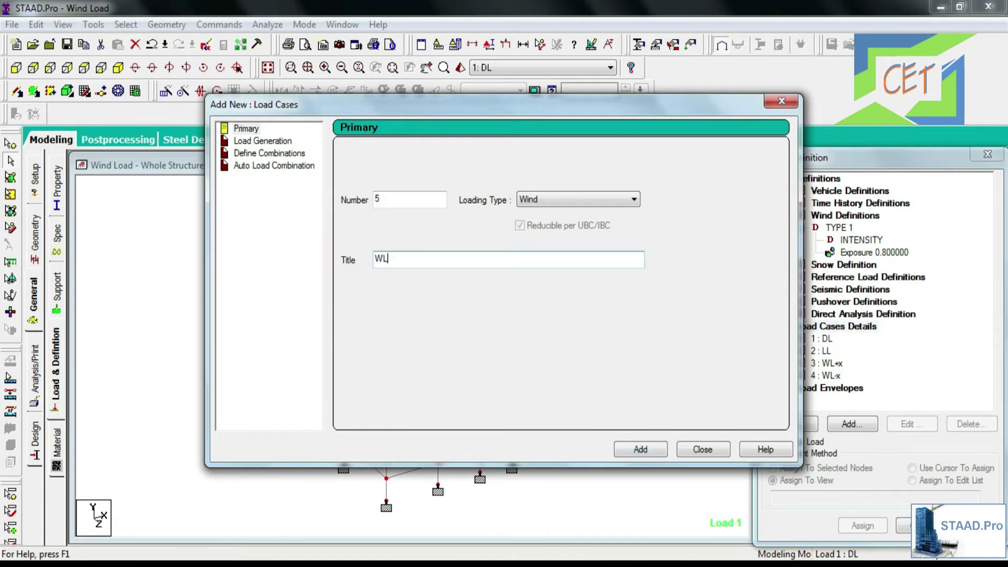
pyautogui.write('+z')
pyautogui.click(643, 449)
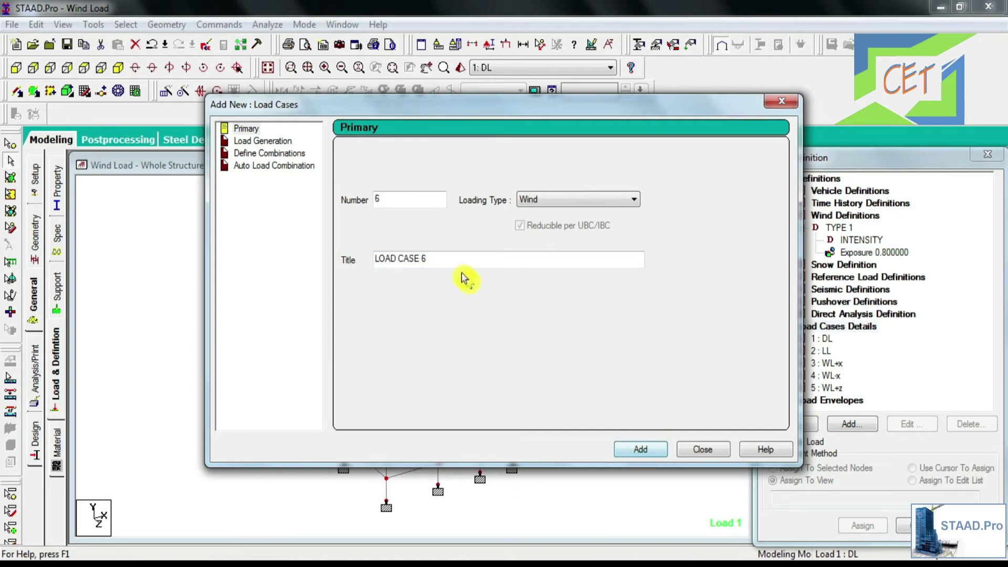
# - Add primary load case 6 with loading type Wind and the title "WL-z", and finish adding load cases
pyautogui.moveTo(441, 257); pyautogui.dragTo(365, 256)
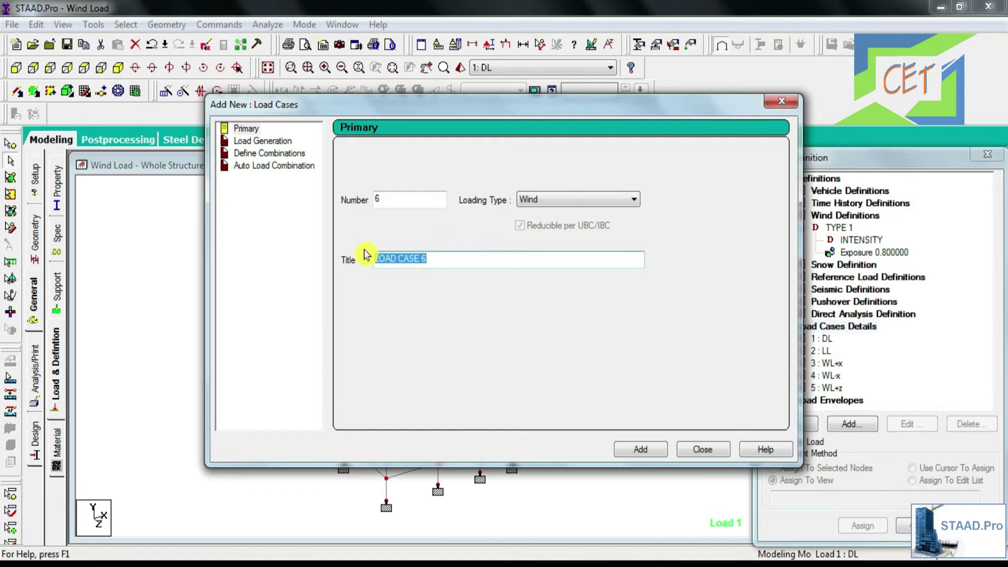
pyautogui.write('WL-z')
pyautogui.click(632, 449)
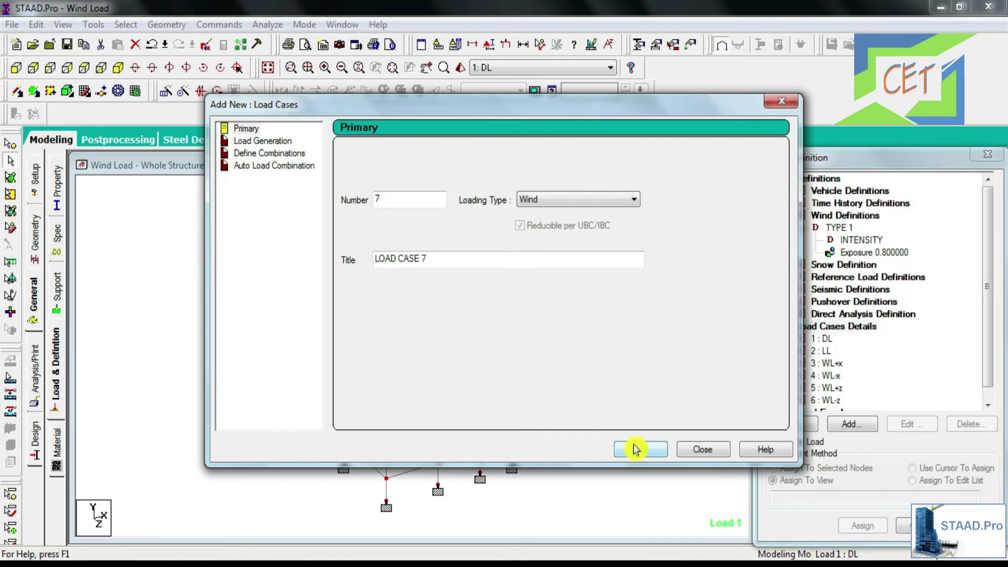
pyautogui.click(694, 449)
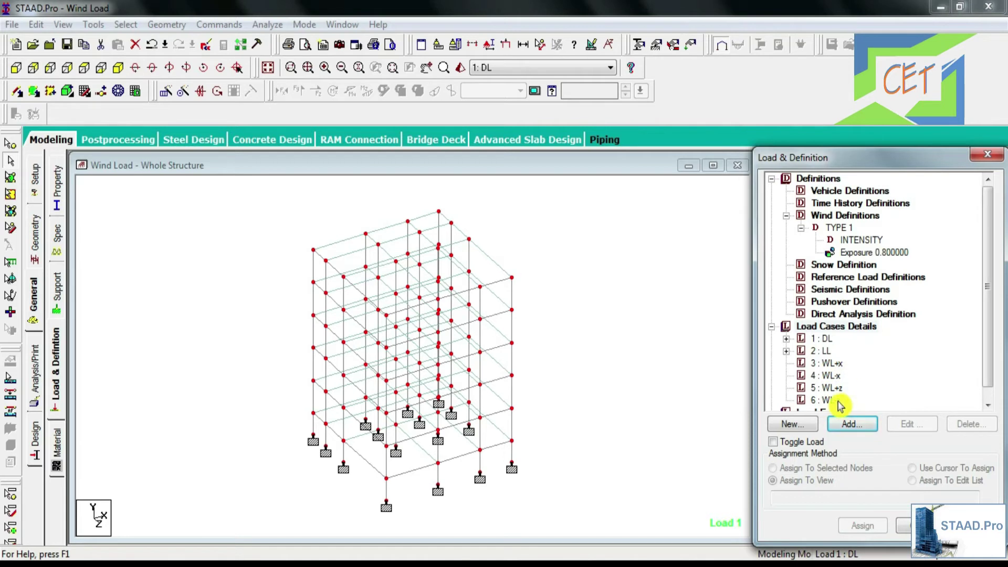
# - Start a new Wind Load item for load case 3, WL+x, keeping the structure visible beside the dialog
pyautogui.click(830, 364)
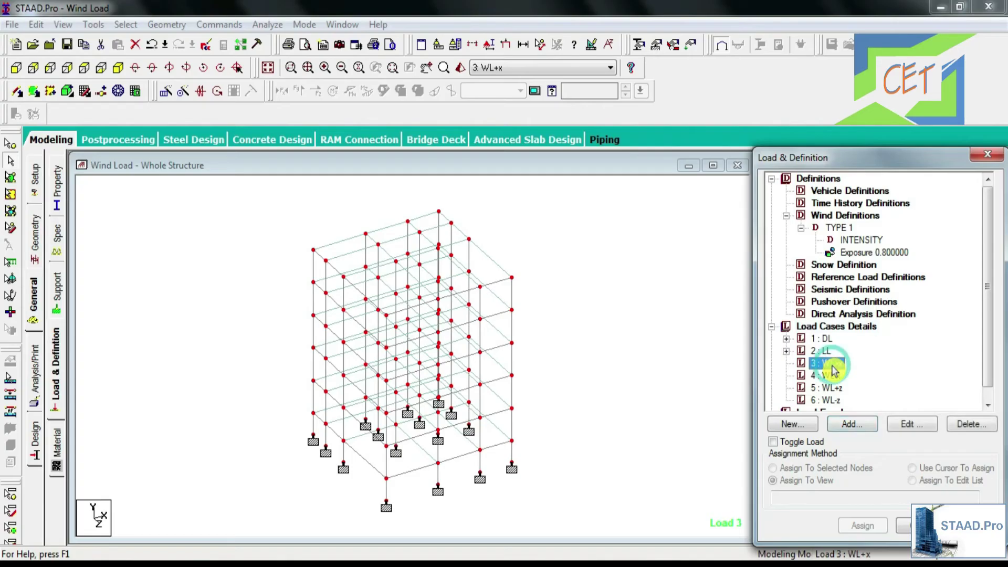
pyautogui.click(852, 424)
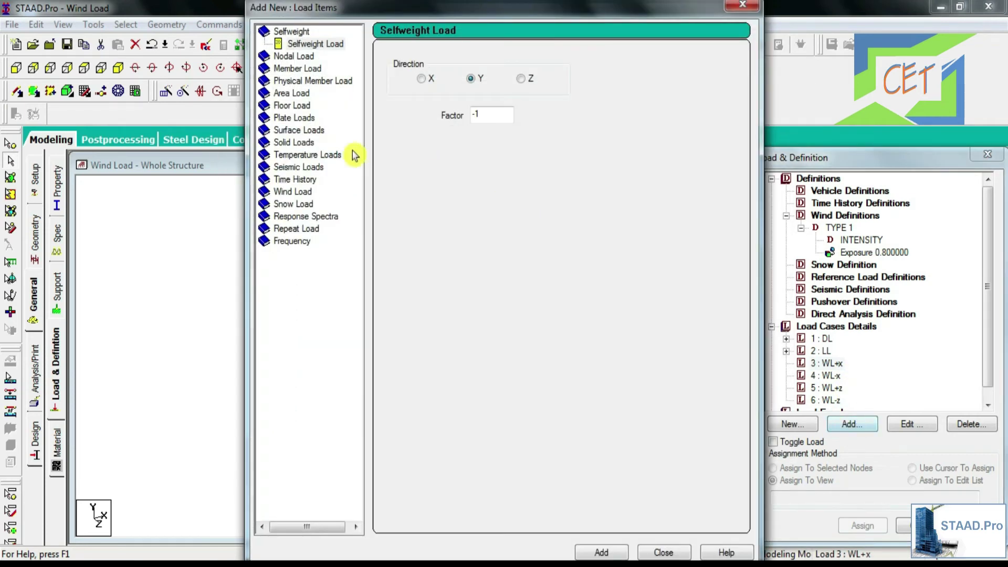
pyautogui.click(293, 192)
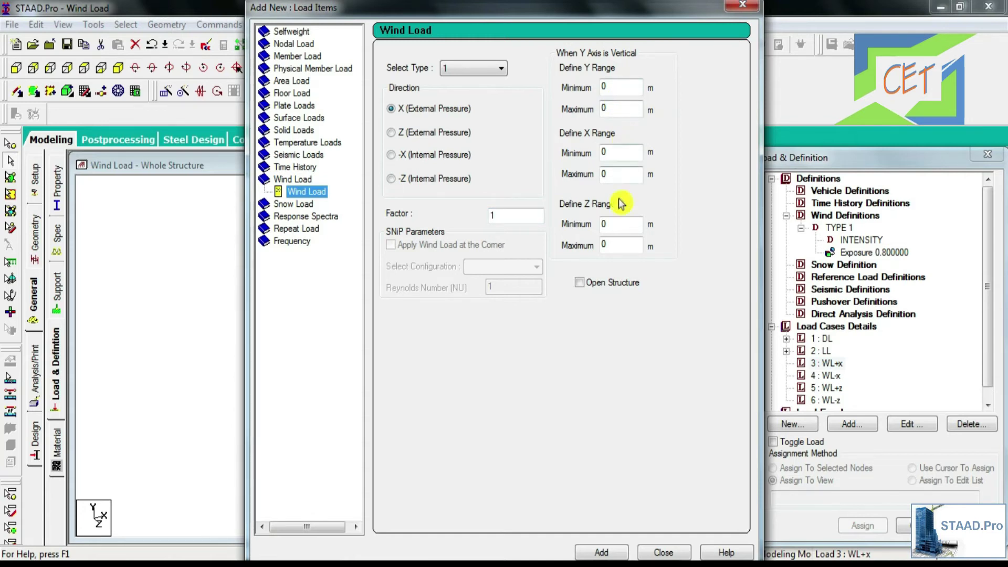
pyautogui.moveTo(528, 14); pyautogui.dragTo(782, 34)
pyautogui.moveTo(299, 218); pyautogui.dragTo(205, 210, button='middle')
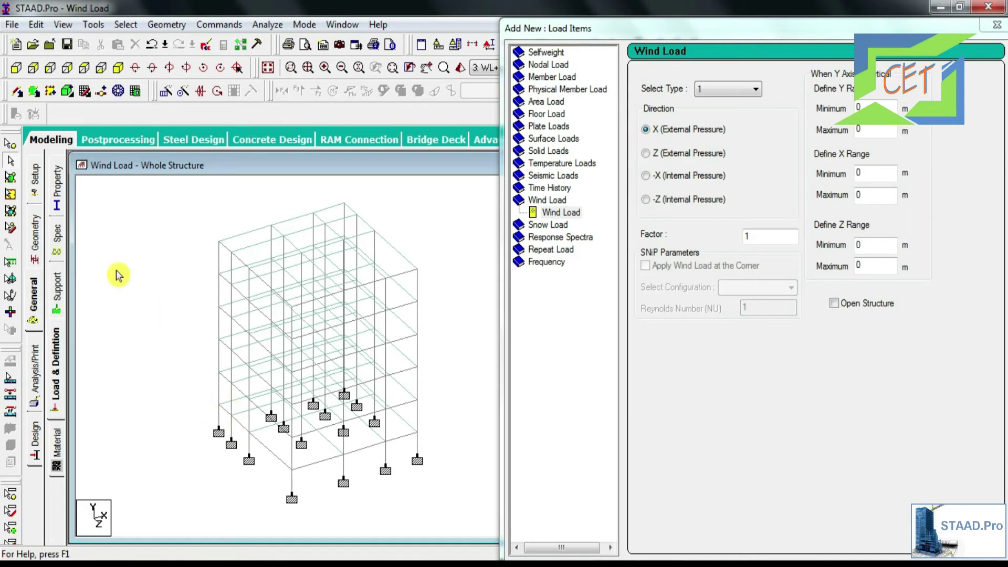
# - Look up the coordinates of the corner node just above the supports and set the wind load's minimum Y range to 2 m
pyautogui.click(14, 151)
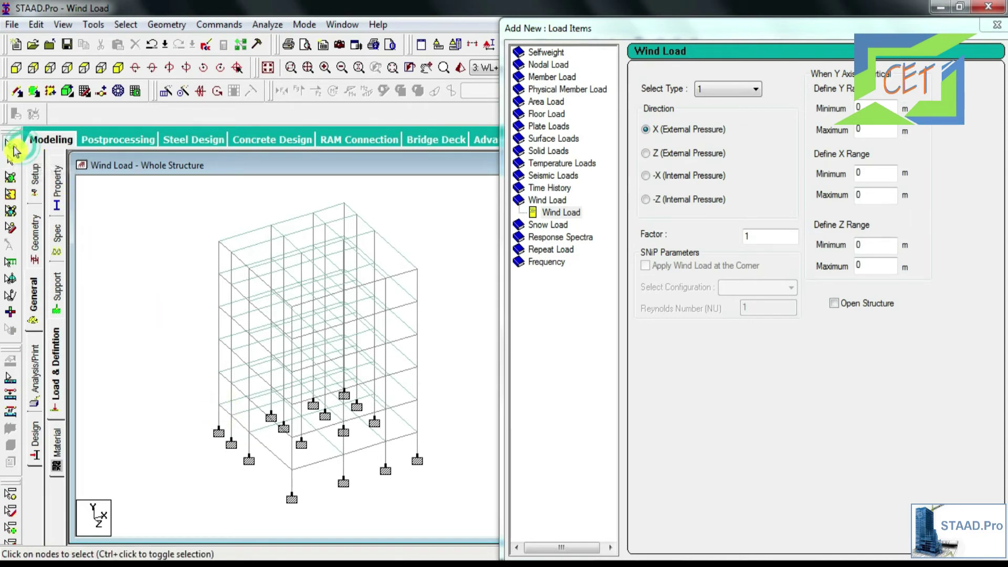
pyautogui.click(216, 401)
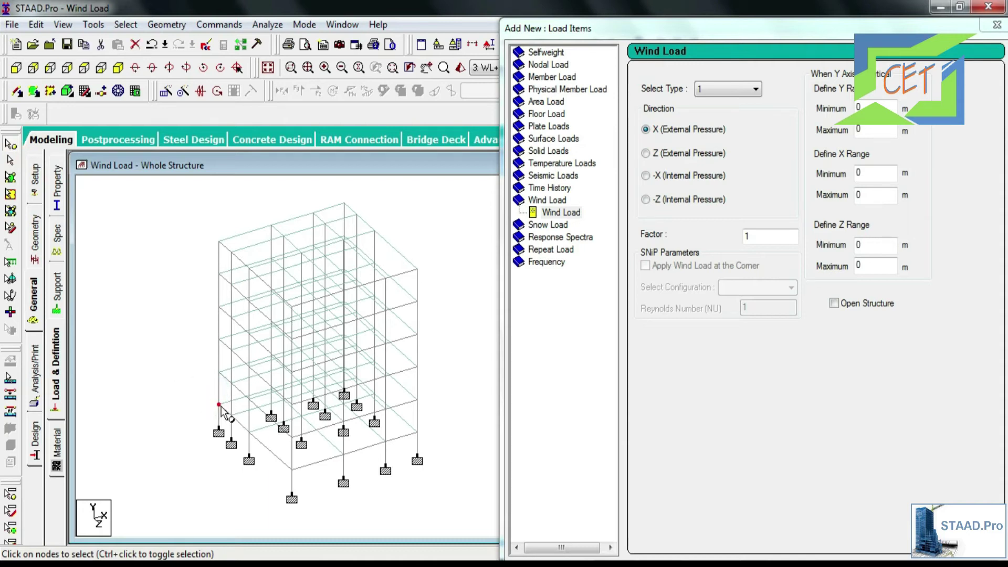
pyautogui.doubleClick(219, 404)
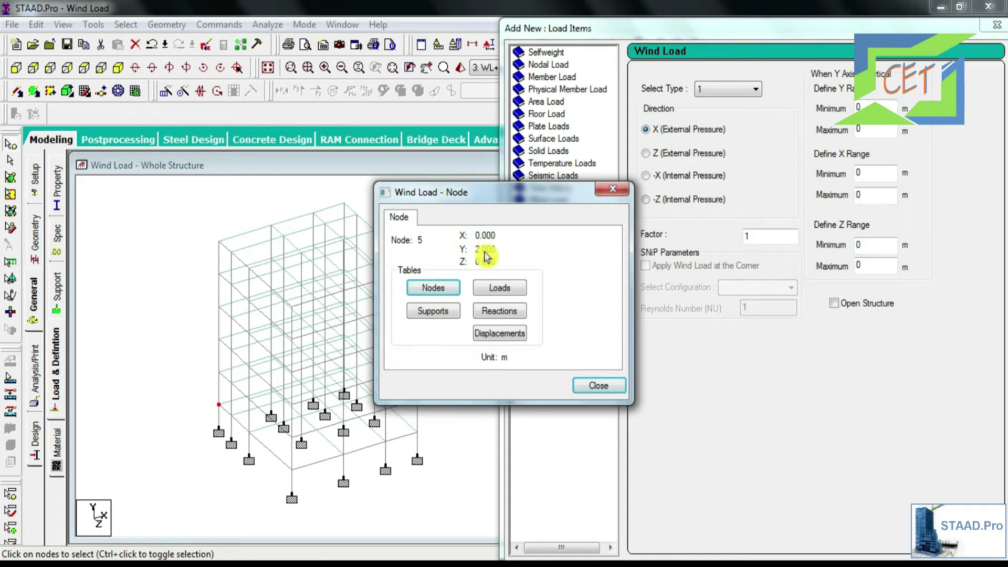
pyautogui.click(594, 387)
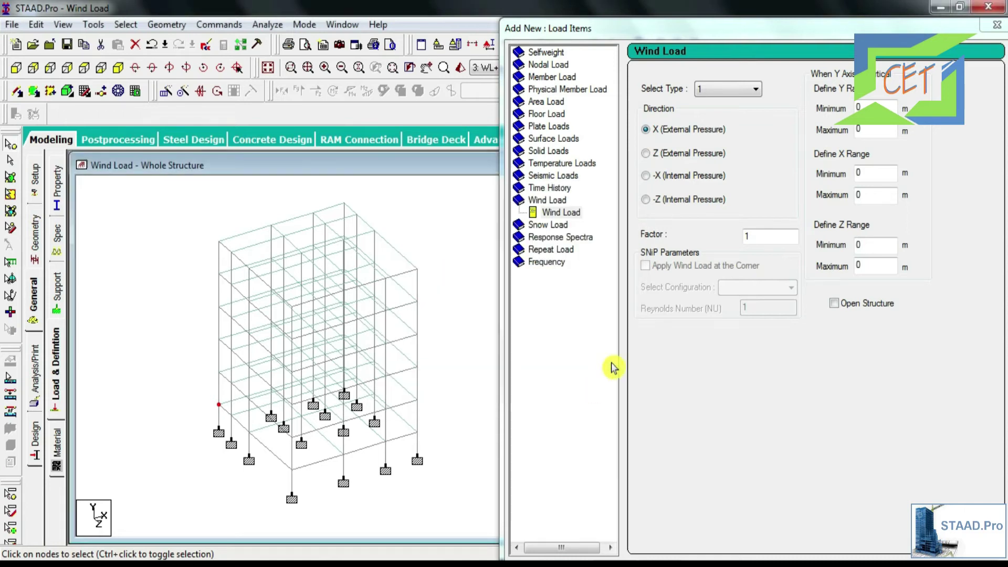
pyautogui.doubleClick(871, 106)
pyautogui.write('2')
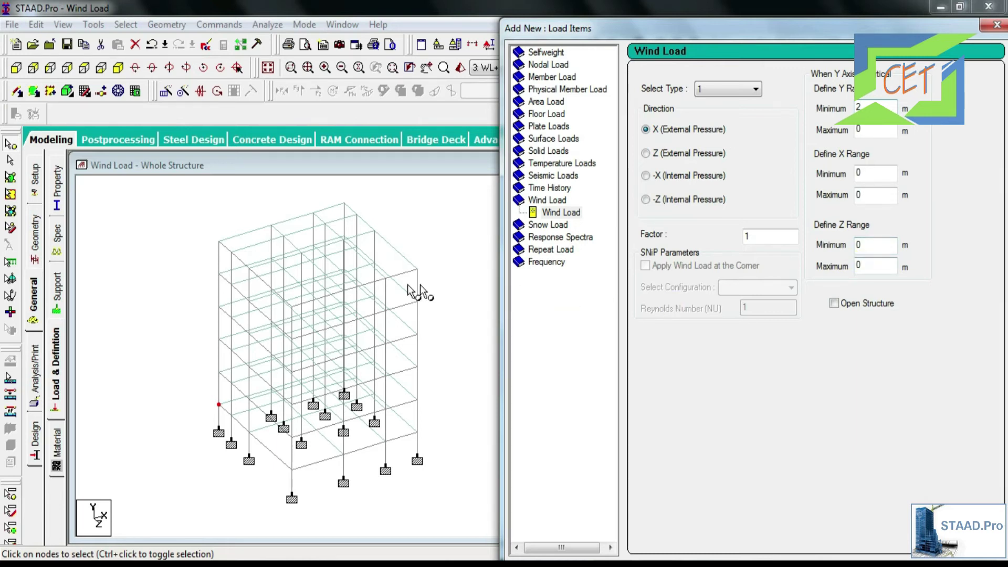
# - Look up the roof-level front corner node's coordinates and set the maximum Y range to 17 m and maximum Z range to 12 m
pyautogui.doubleClick(292, 307)
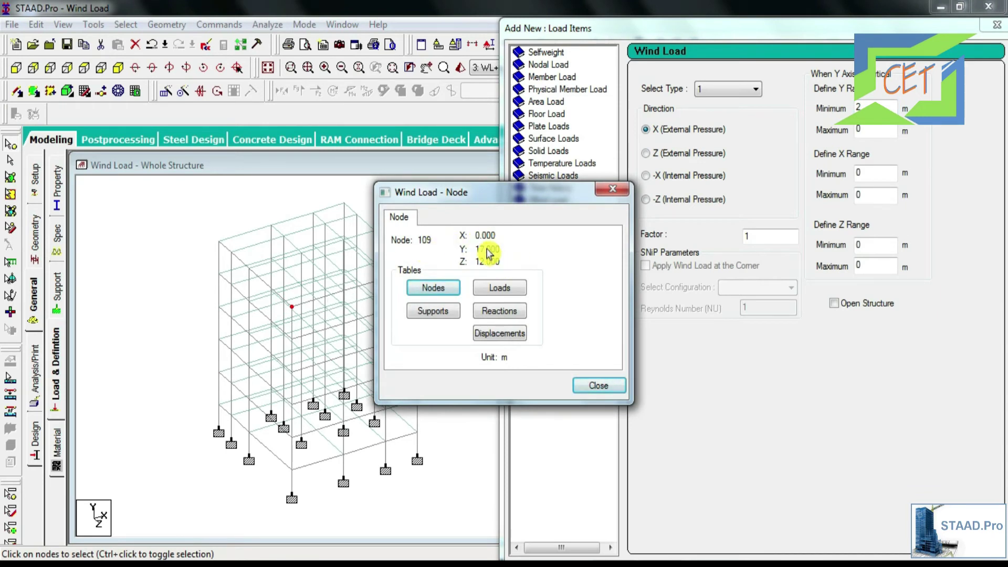
pyautogui.click(877, 128)
pyautogui.press('BackSpace')
pyautogui.write('17')
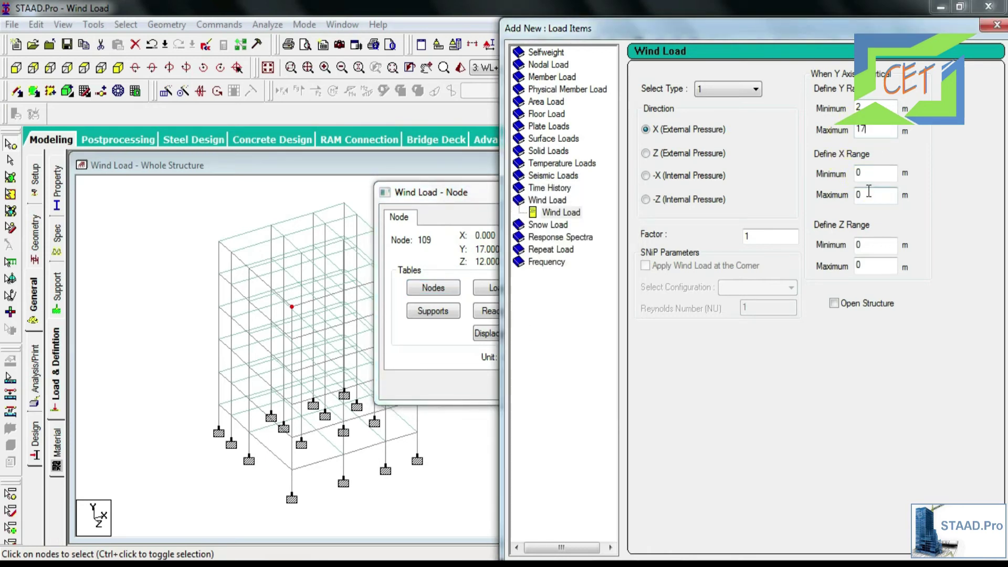
pyautogui.doubleClick(867, 265)
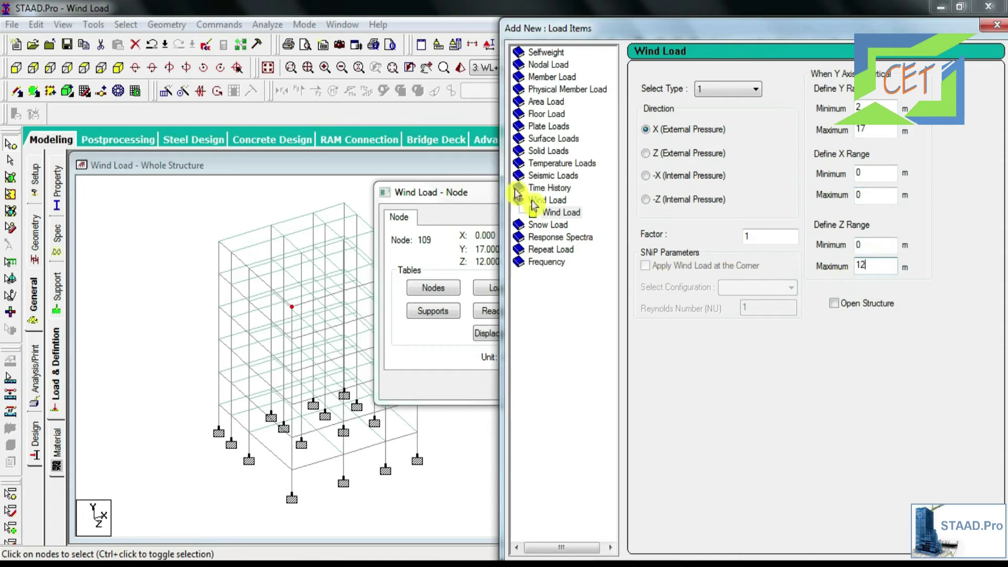
pyautogui.moveTo(473, 192); pyautogui.dragTo(337, 193)
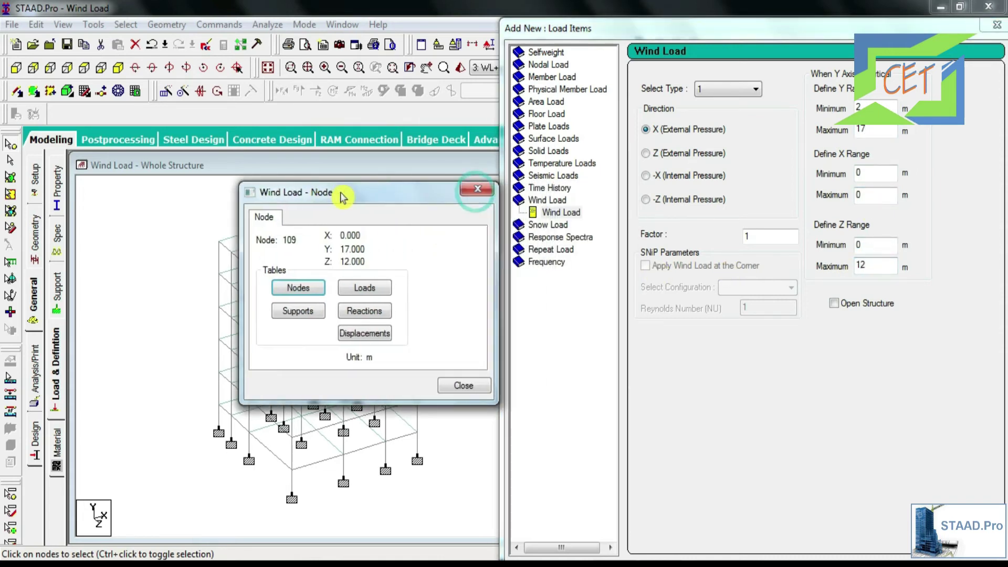
pyautogui.click(478, 188)
# - Add the type 1 X-direction wind load with factor 1 to WL+x and display it on the structure
pyautogui.moveTo(671, 29); pyautogui.dragTo(532, 8)
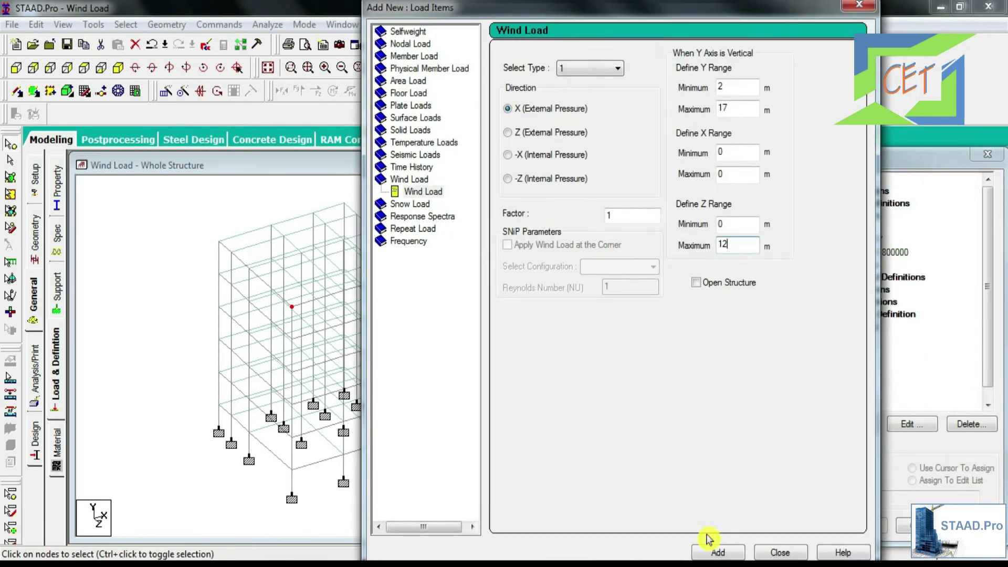
pyautogui.click(718, 553)
pyautogui.click(779, 553)
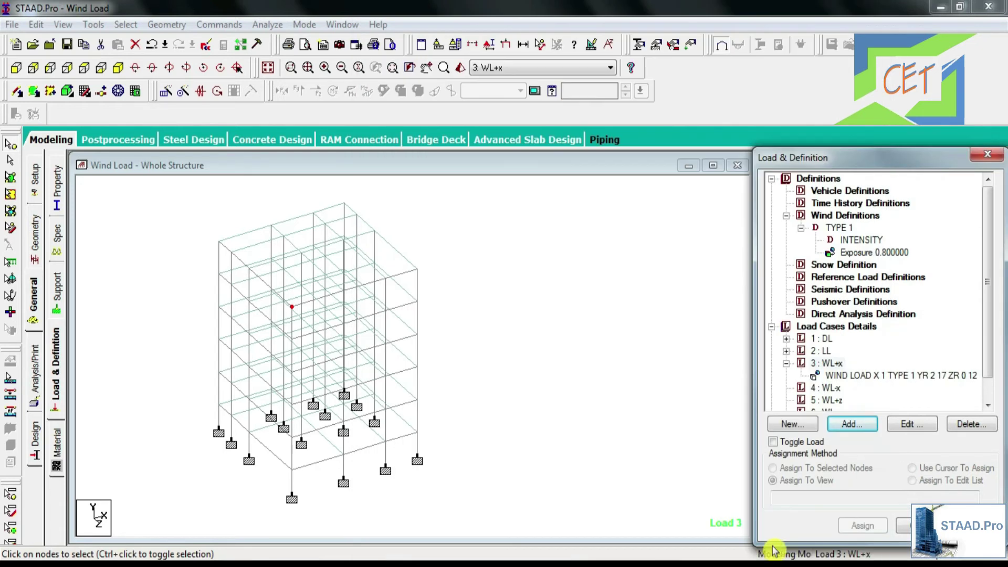
pyautogui.click(883, 375)
pyautogui.moveTo(582, 410); pyautogui.dragTo(682, 391, button='middle')
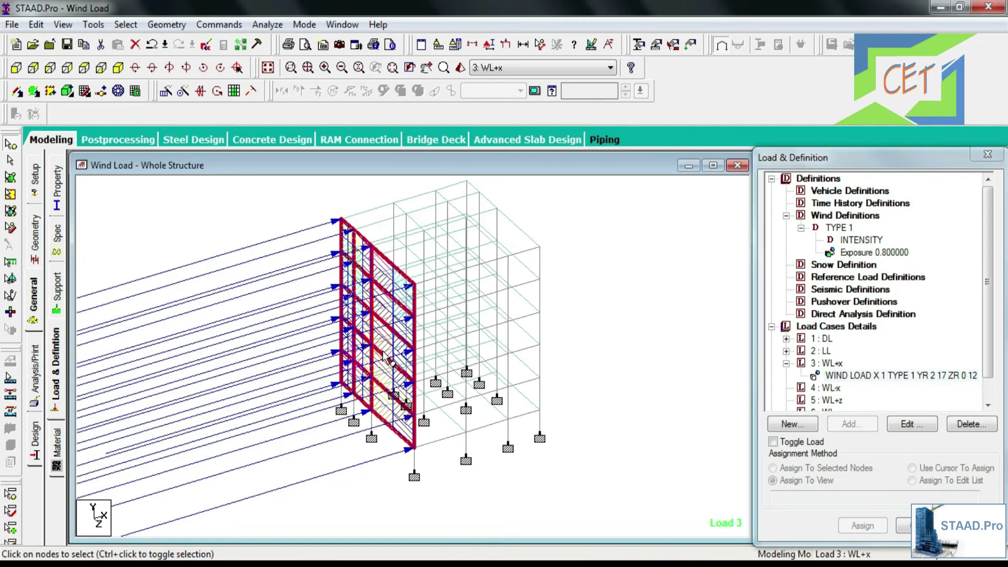
# - Start a Wind Load item for load case 4, WL-x, with X (External Pressure) direction and a factor of -1
pyautogui.click(827, 390)
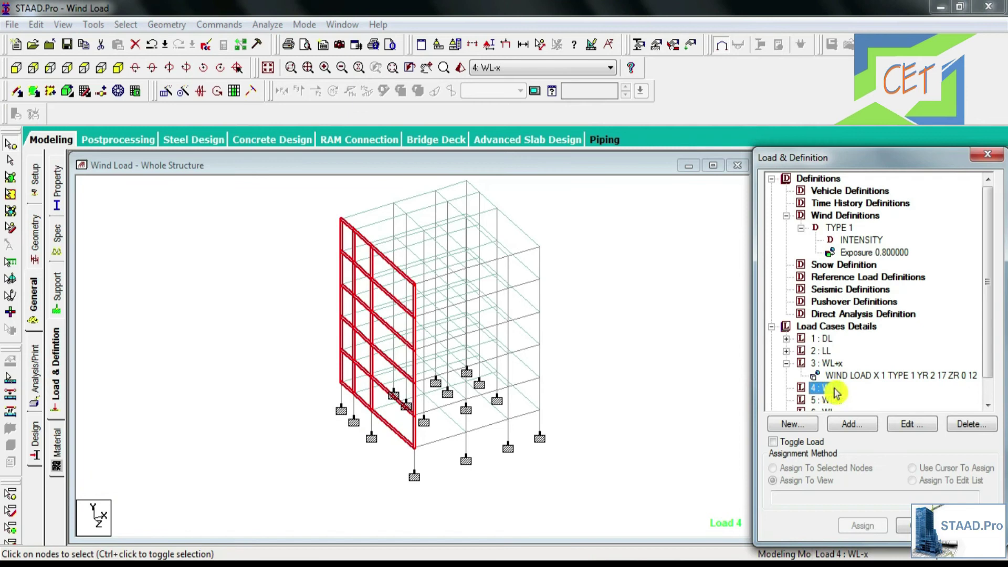
pyautogui.click(861, 425)
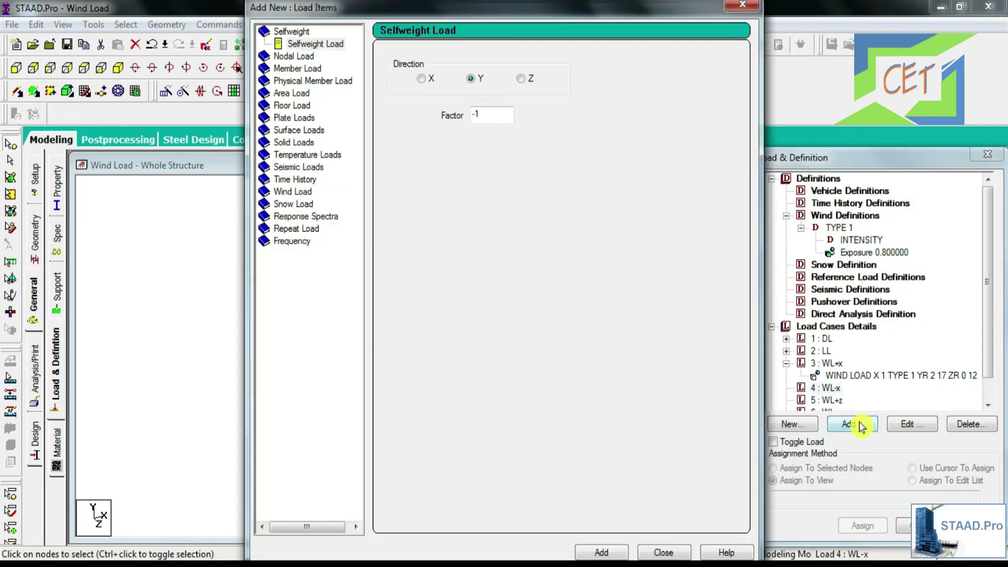
pyautogui.click(305, 192)
pyautogui.click(410, 111)
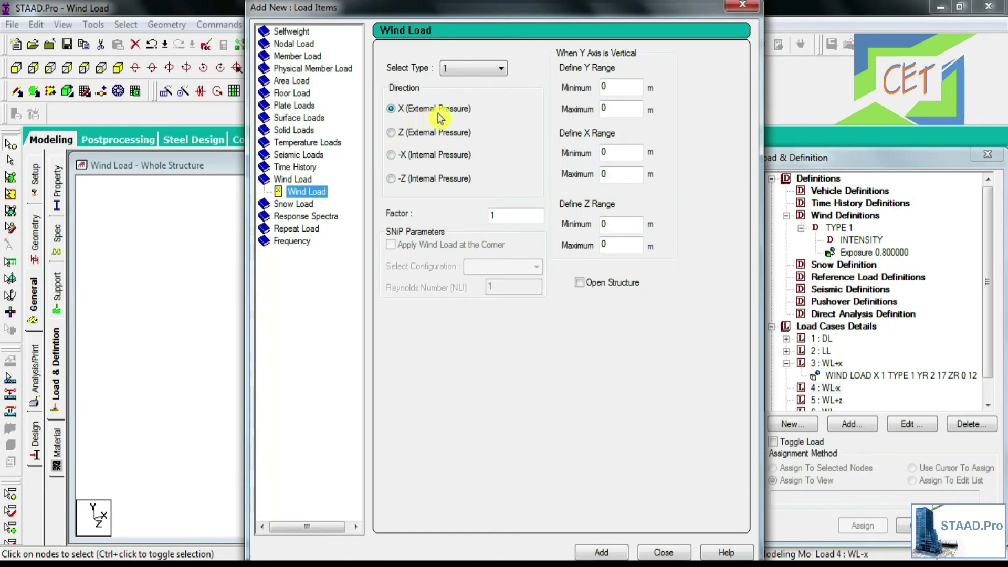
pyautogui.click(491, 216)
pyautogui.press('BackSpace')
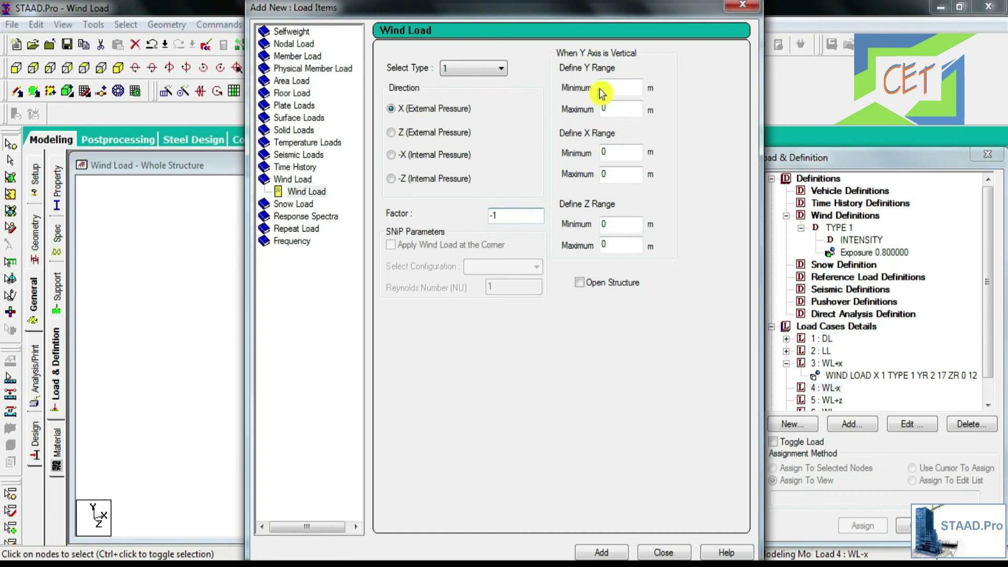
# - Set the WL-x wind load ranges to Y 2 to 17 m, X 12 to 12 m and Z 0 to 12 m
pyautogui.moveTo(580, 14); pyautogui.dragTo(848, 17)
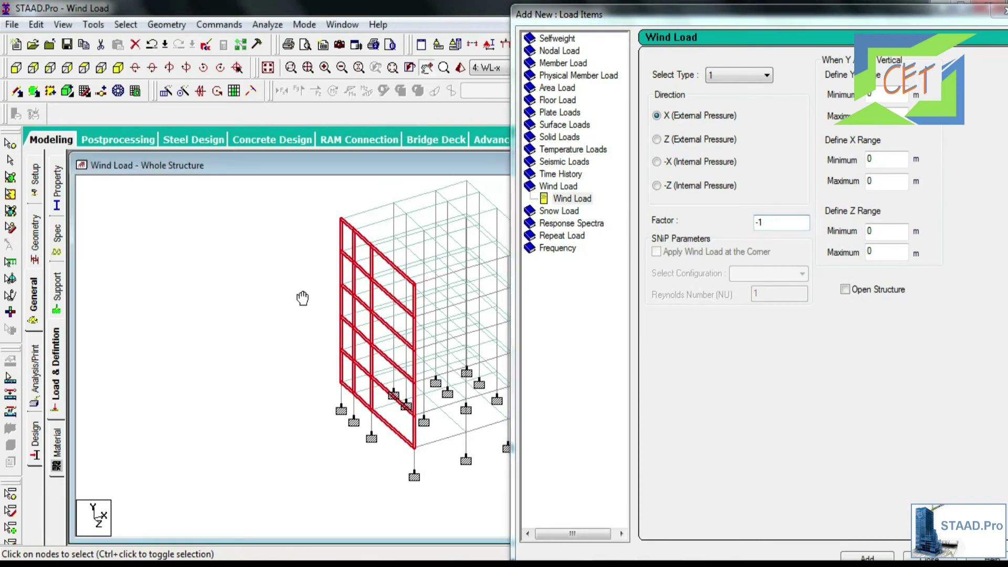
pyautogui.moveTo(310, 294); pyautogui.dragTo(182, 317, button='middle')
pyautogui.moveTo(661, 18); pyautogui.dragTo(581, 12)
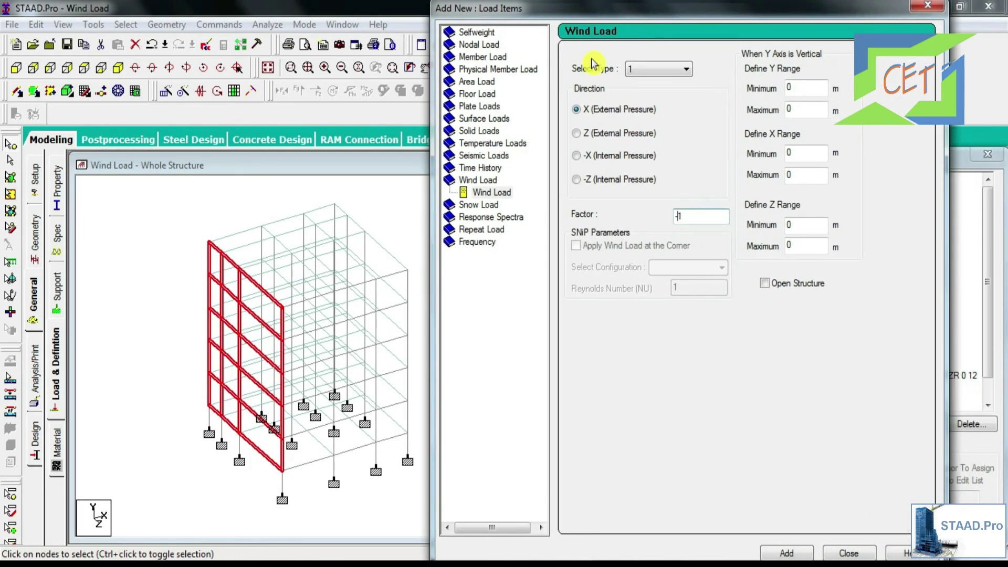
pyautogui.doubleClick(790, 88)
pyautogui.write('2')
pyautogui.press('Tab')
pyautogui.write('17')
pyautogui.press('Tab')
pyautogui.write('12')
pyautogui.press('Tab')
pyautogui.write('12')
pyautogui.press('Tab')
pyautogui.press('Tab')
pyautogui.write('12')
# - Add the factor -1 wind load to WL-x and display it on the structure
pyautogui.click(787, 553)
pyautogui.click(848, 553)
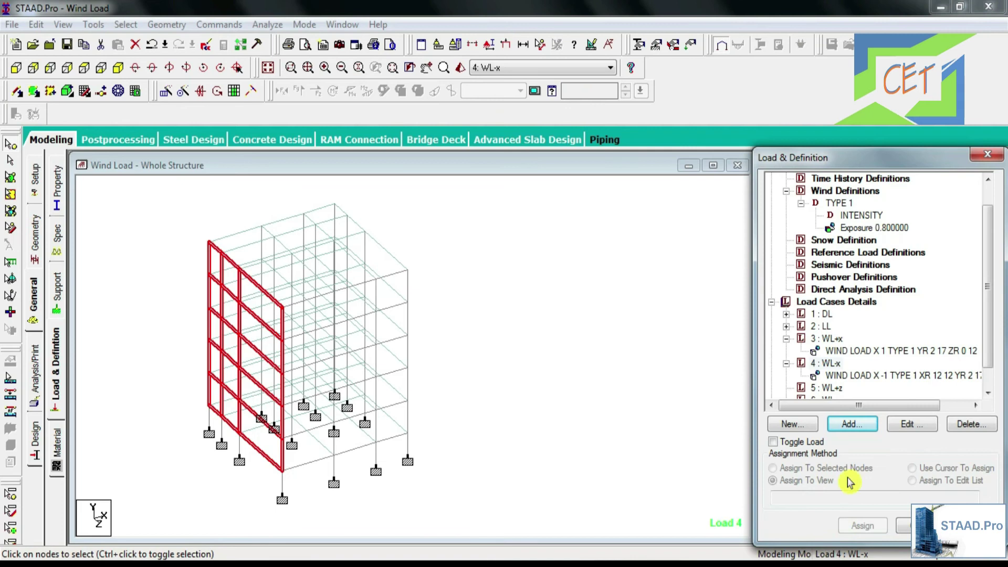
pyautogui.click(853, 376)
pyautogui.moveTo(604, 400); pyautogui.dragTo(589, 424, button='middle')
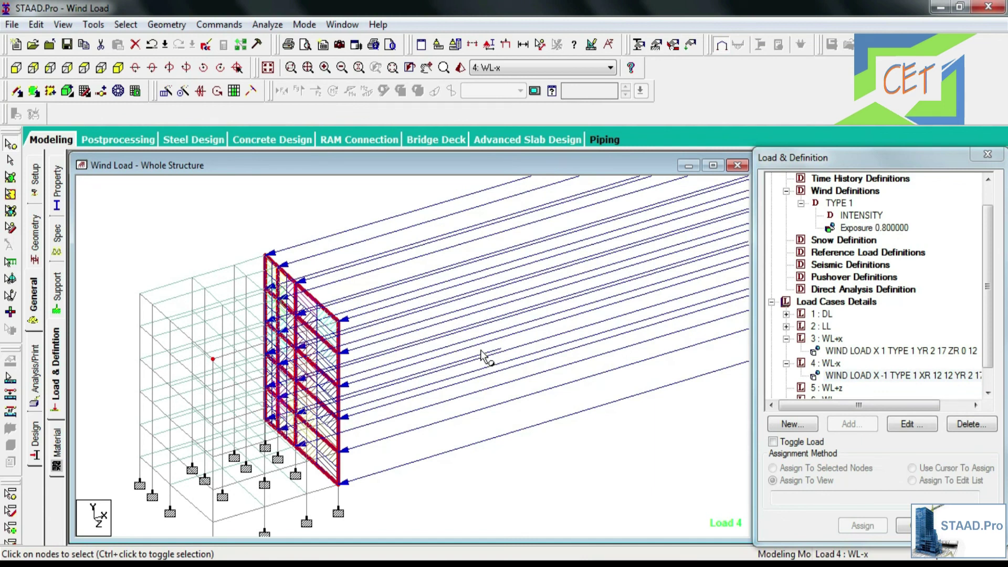
# - Start a type 1 Wind Load item for load case 5, WL+z, with the Z (External Pressure) direction
pyautogui.click(831, 388)
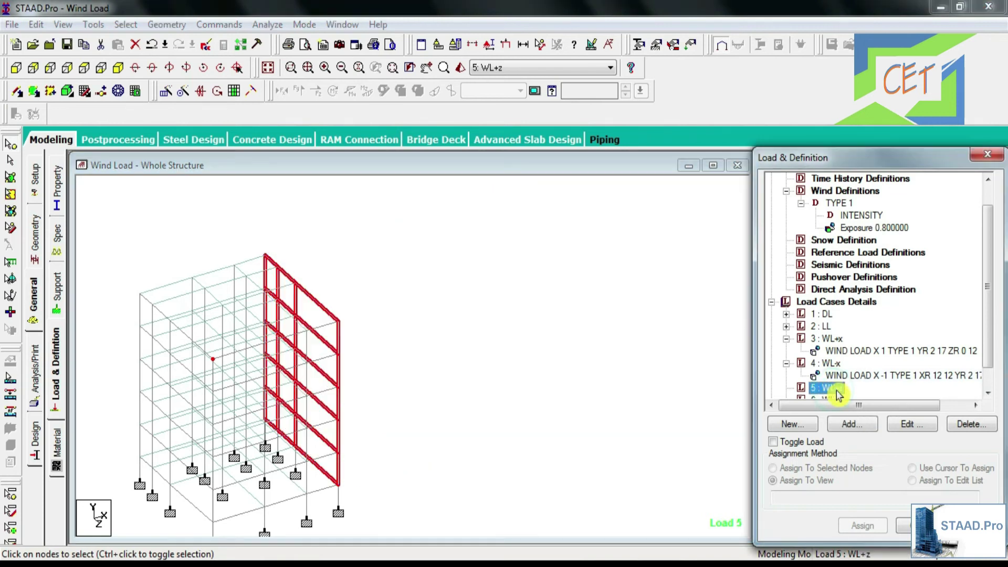
pyautogui.click(850, 424)
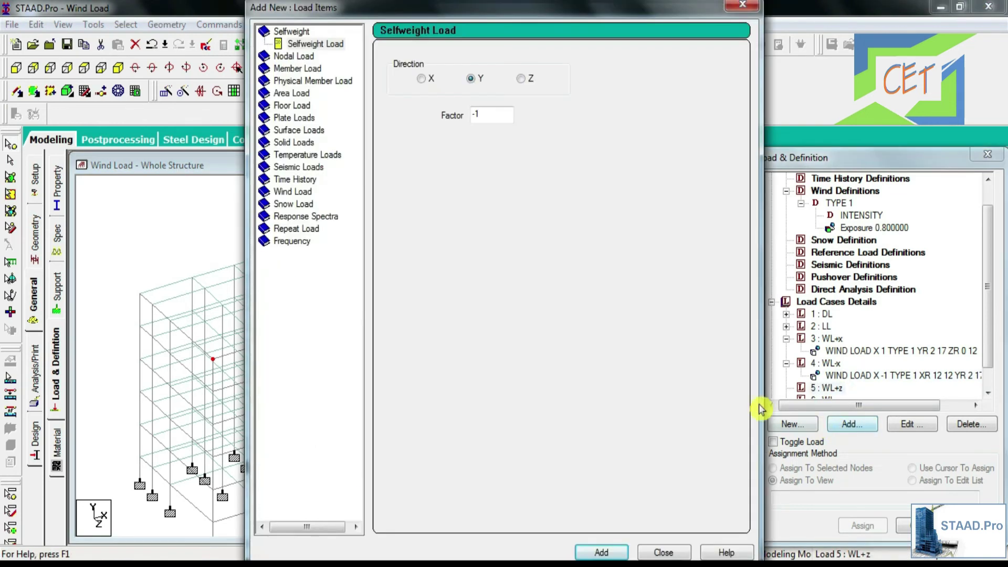
pyautogui.click(283, 193)
pyautogui.click(392, 133)
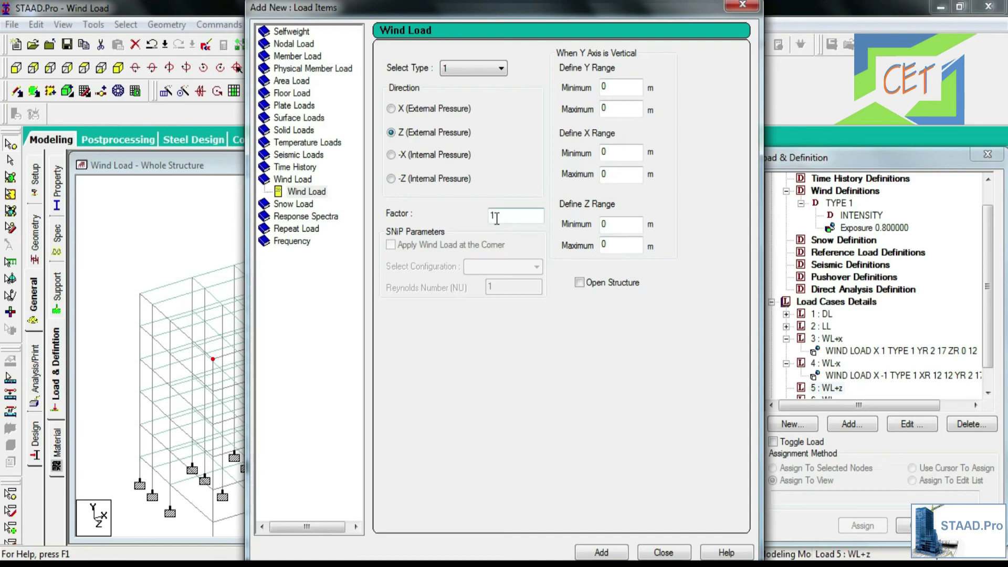
pyautogui.moveTo(515, 9); pyautogui.dragTo(660, 13)
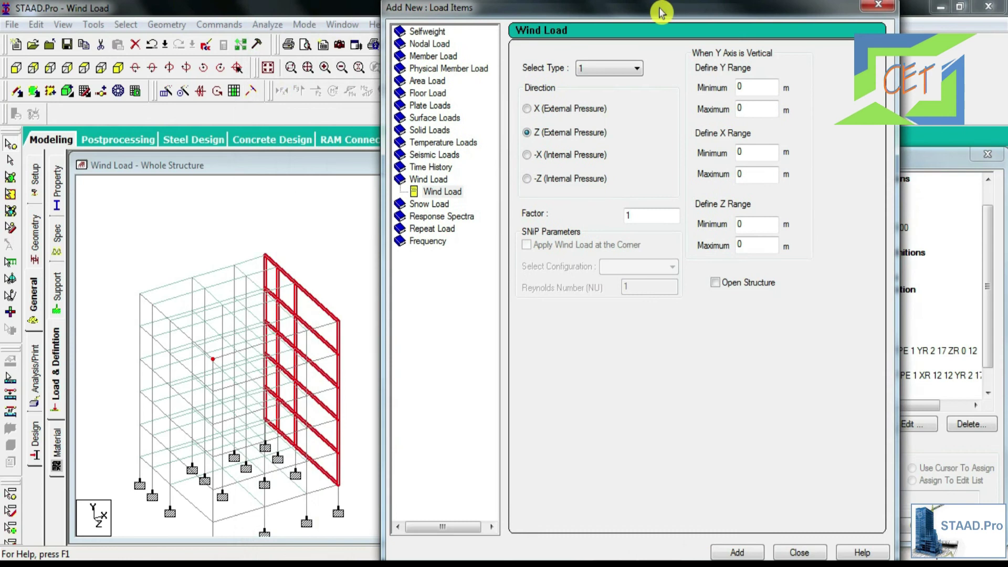
# - Set the WL+z wind load ranges to Y 2 to 17 m and X 0 to 12 m
pyautogui.press('Tab')
pyautogui.write('2')
pyautogui.press('Tab')
pyautogui.write('17')
pyautogui.press('Tab')
pyautogui.press('Tab')
pyautogui.write('12')
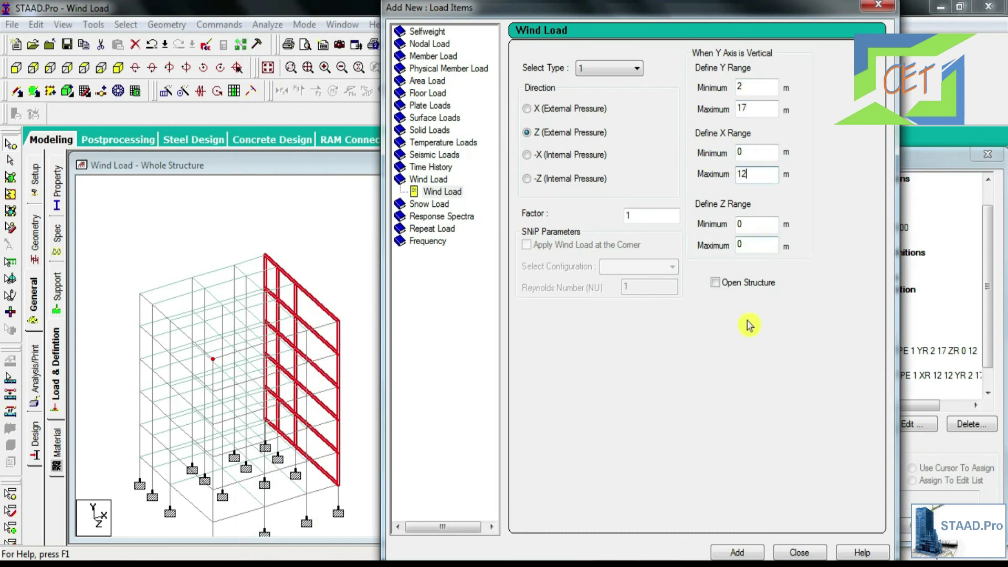
# - Add the Z-direction wind load with factor 1 to WL+z and display it on the structure
pyautogui.click(737, 551)
pyautogui.click(798, 552)
pyautogui.click(908, 363)
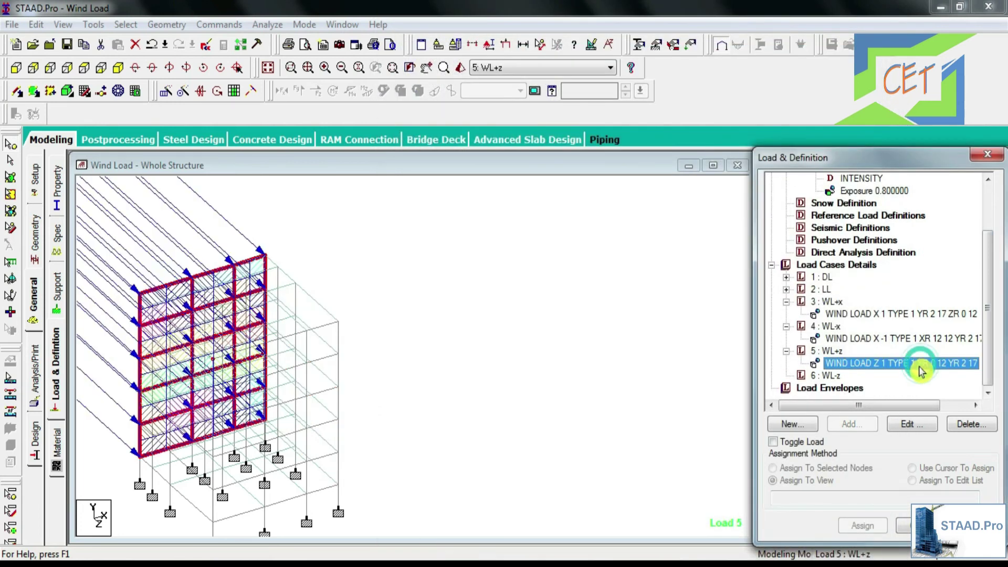
pyautogui.moveTo(542, 364); pyautogui.dragTo(592, 321)
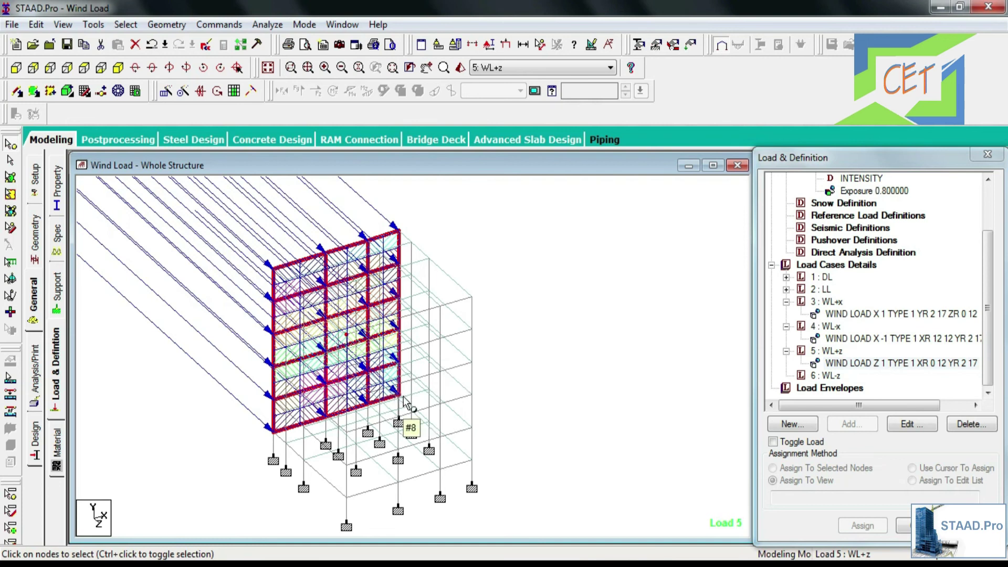
# - Start a Wind Load item for load case 6, WL-z, with Z (External Pressure) direction and a factor of -1
pyautogui.click(827, 377)
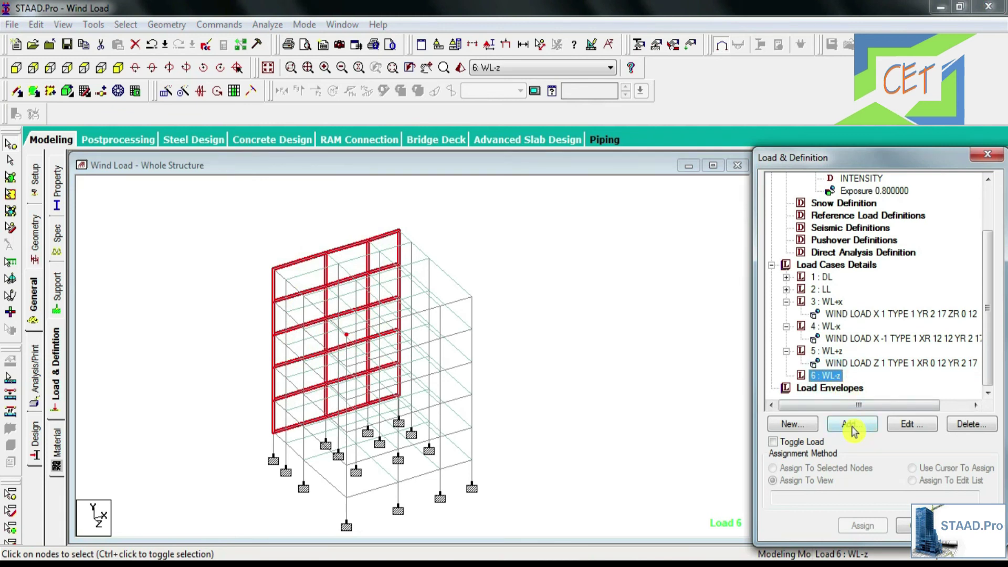
pyautogui.click(852, 424)
pyautogui.click(292, 179)
pyautogui.click(391, 133)
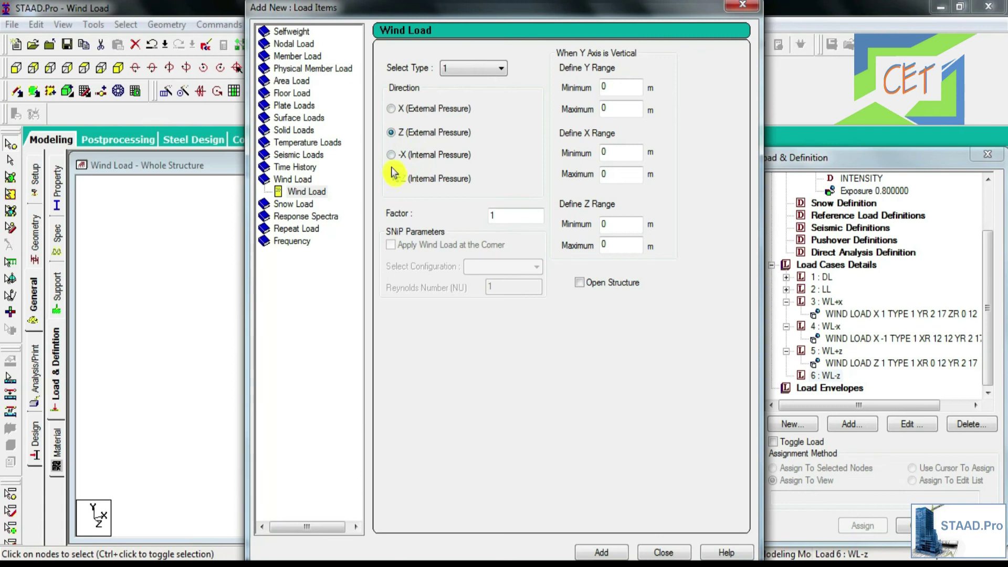
pyautogui.click(492, 214)
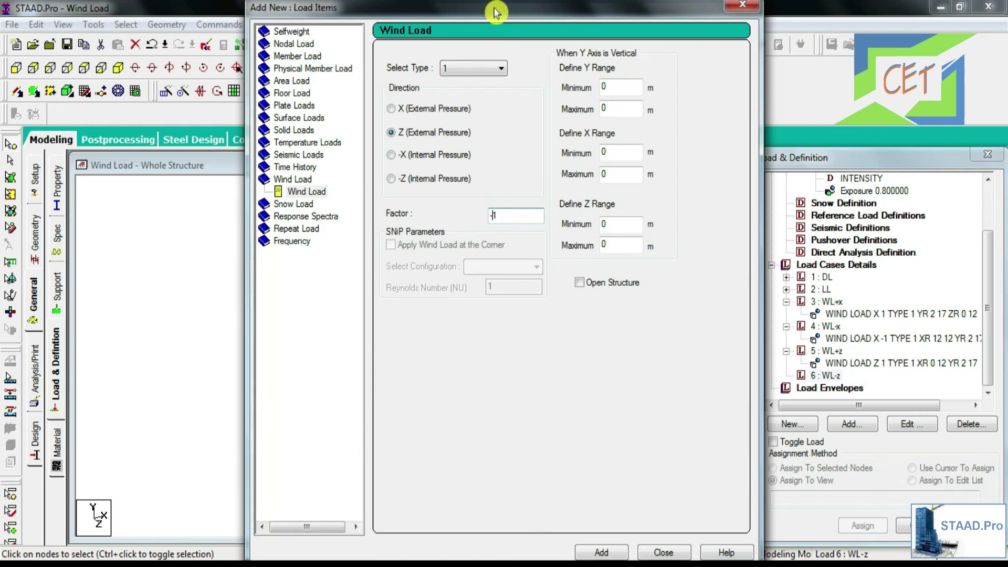
pyautogui.moveTo(495, 10); pyautogui.dragTo(704, 31)
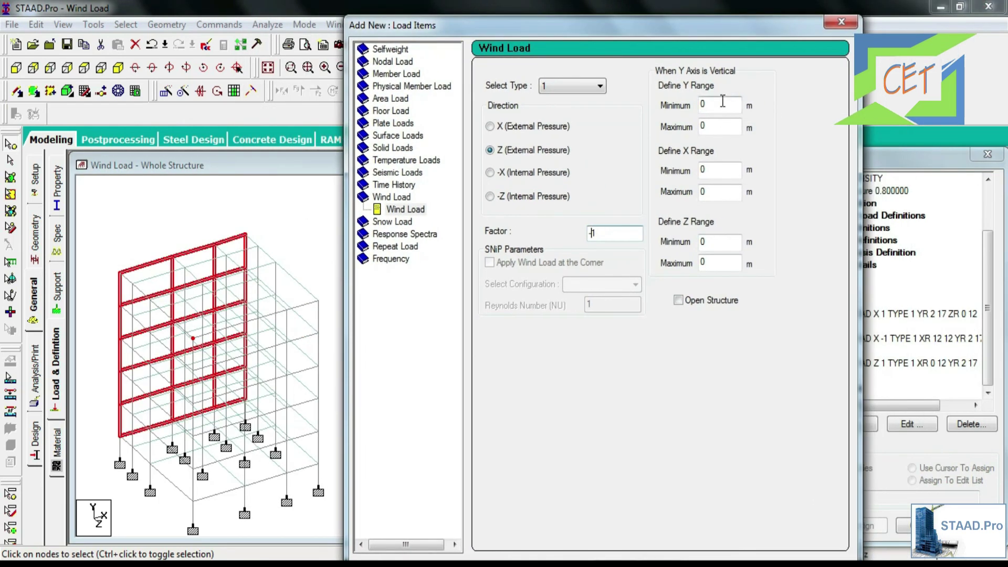
# - Set the WL-z wind load ranges to Y 2 to 17 m, X 0 to 12 m and Z 12 to 12 m
pyautogui.click(679, 105)
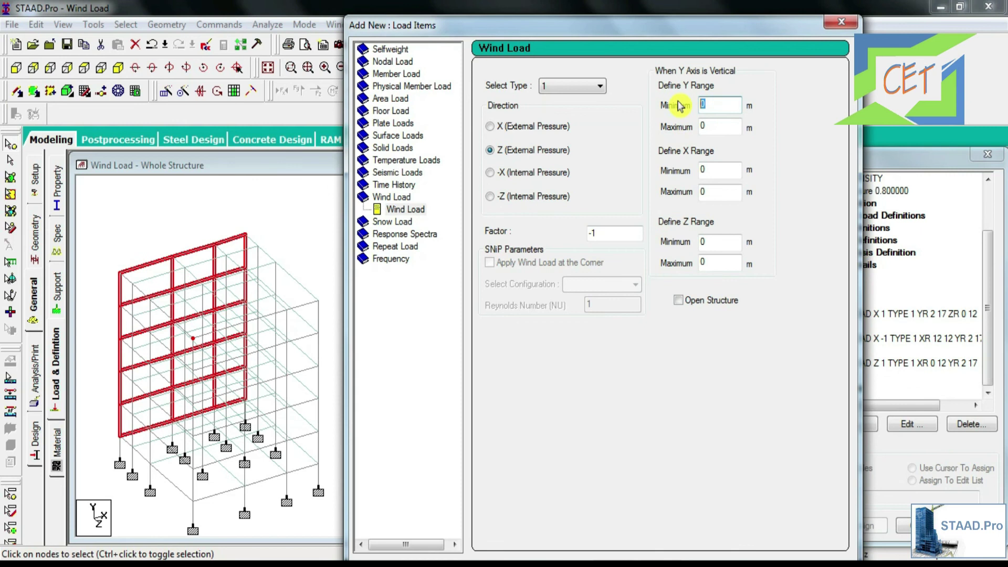
pyautogui.write('2')
pyautogui.doubleClick(717, 126)
pyautogui.write('17')
pyautogui.doubleClick(715, 191)
pyautogui.write('12')
pyautogui.click(720, 240)
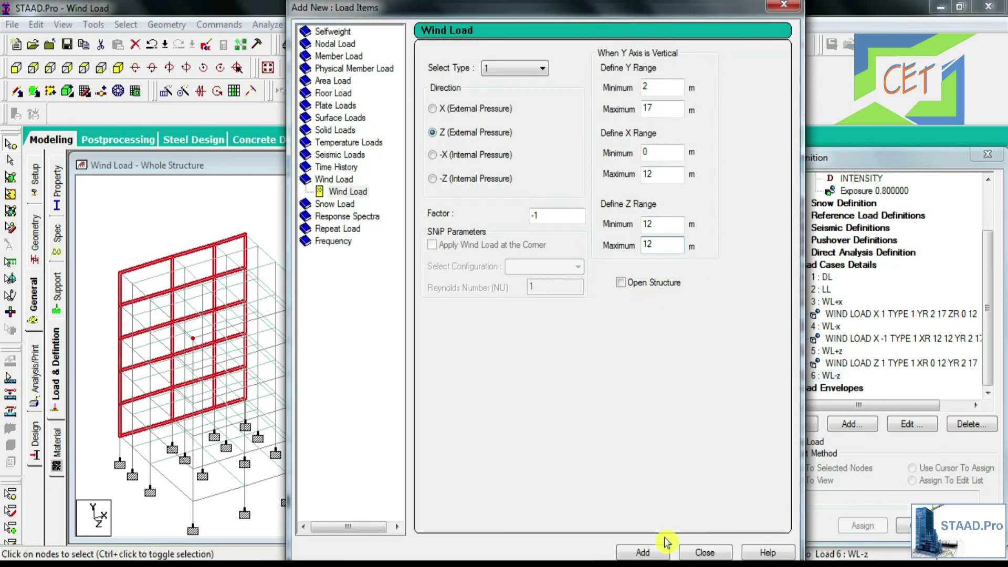
# - Add the Z-direction wind load with factor -1 to WL-z and display it on the structure
pyautogui.click(656, 552)
pyautogui.click(704, 553)
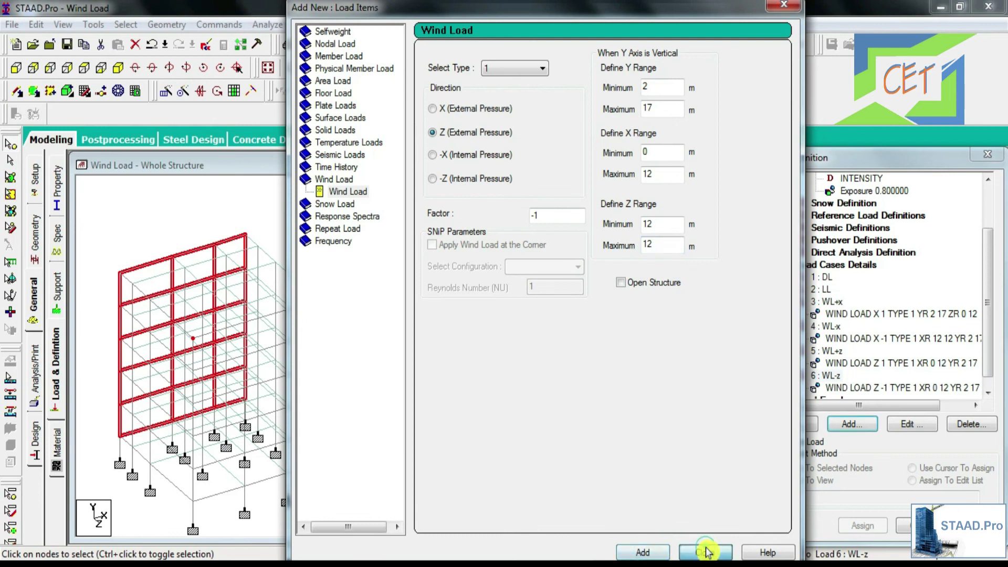
pyautogui.moveTo(545, 332); pyautogui.dragTo(704, 294, button='middle')
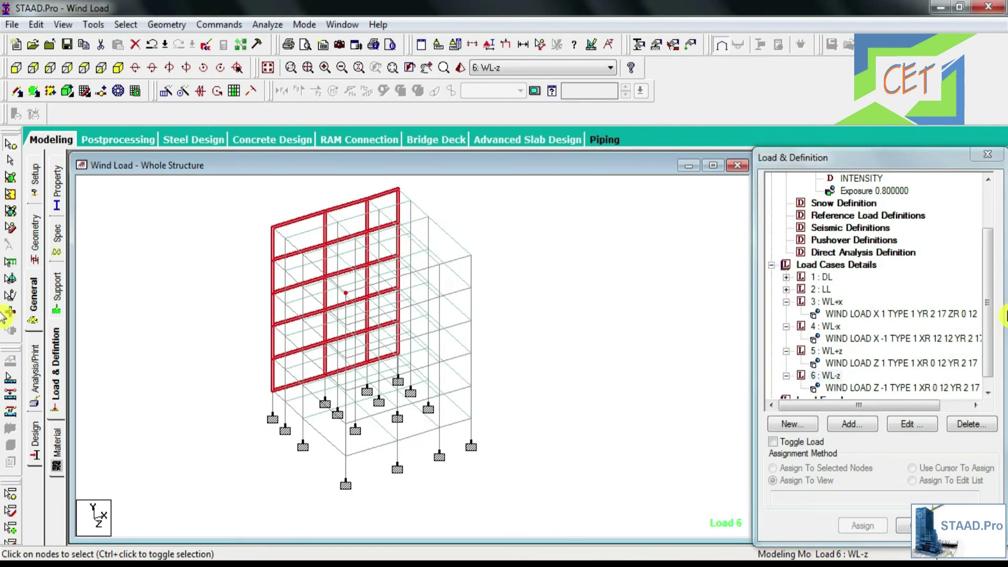
pyautogui.moveTo(993, 316); pyautogui.dragTo(990, 342)
pyautogui.click(895, 376)
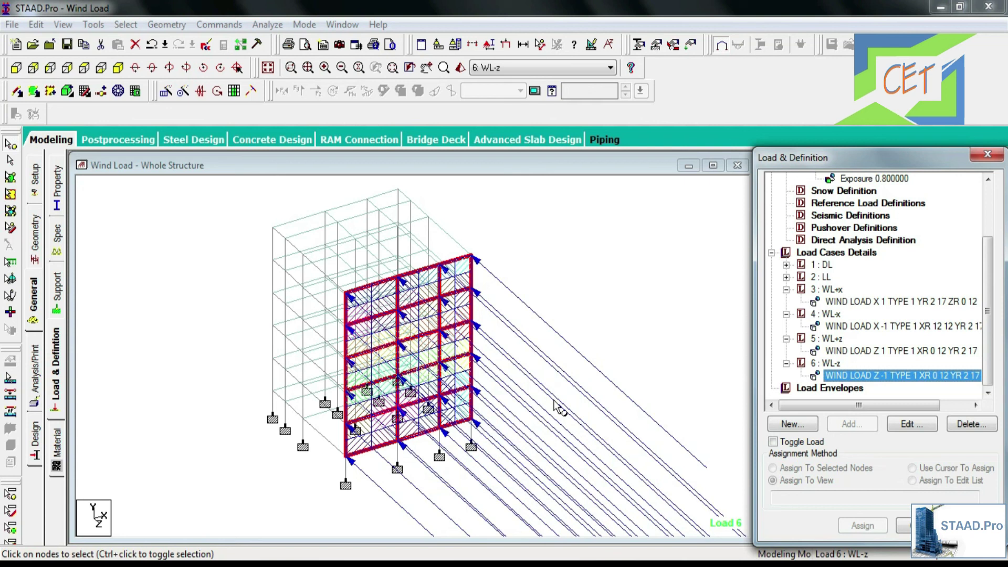
# - Review the wind loads of WL+x, WL-x, WL+z and WL-z on the structure one after another, comparing their directions and loaded faces
pyautogui.click(849, 303)
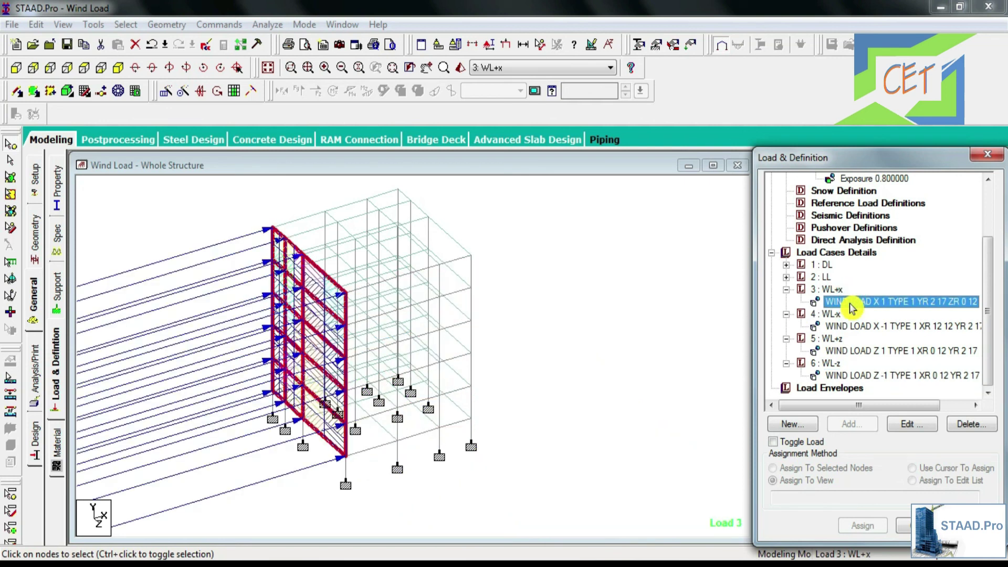
pyautogui.click(842, 326)
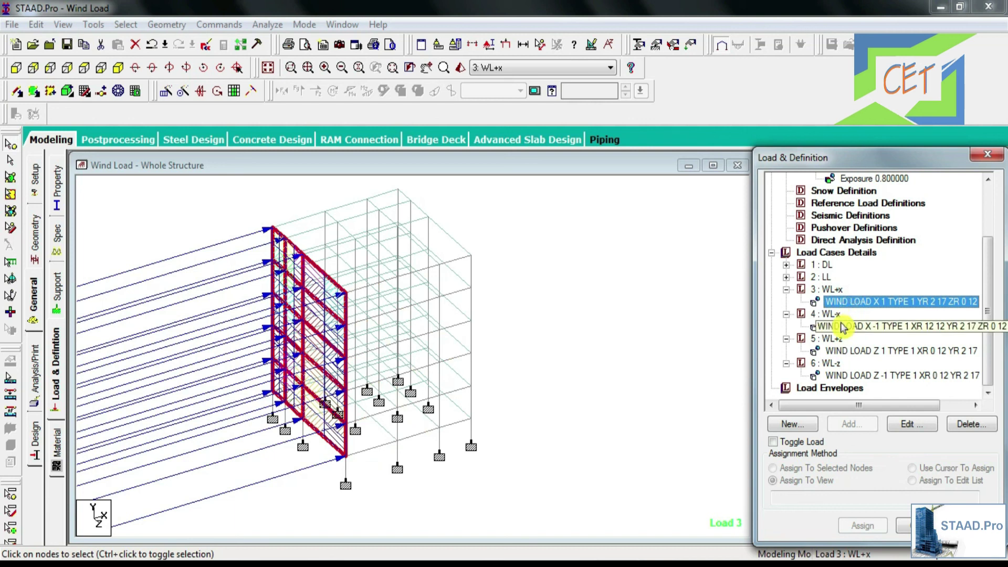
pyautogui.click(842, 351)
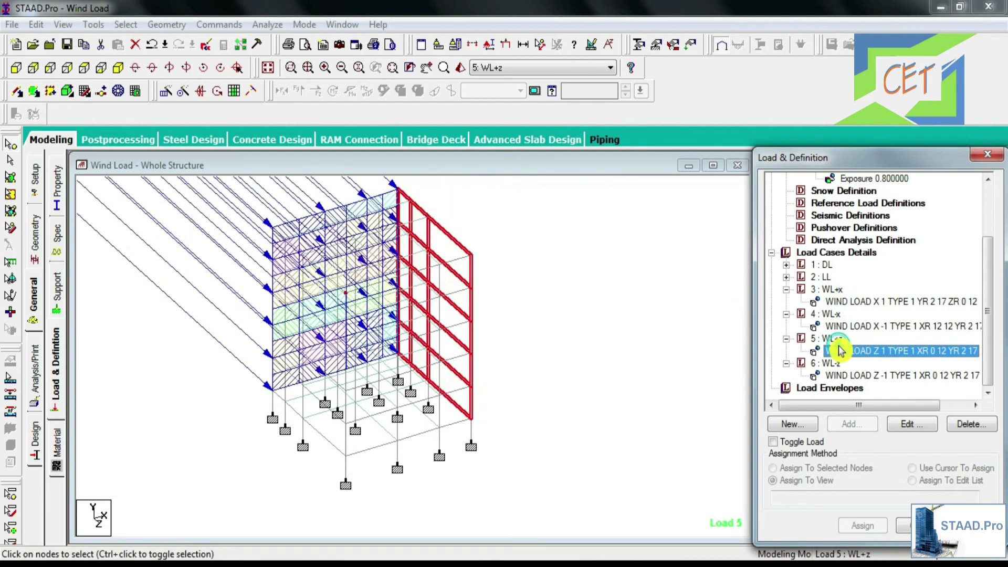
pyautogui.click(843, 375)
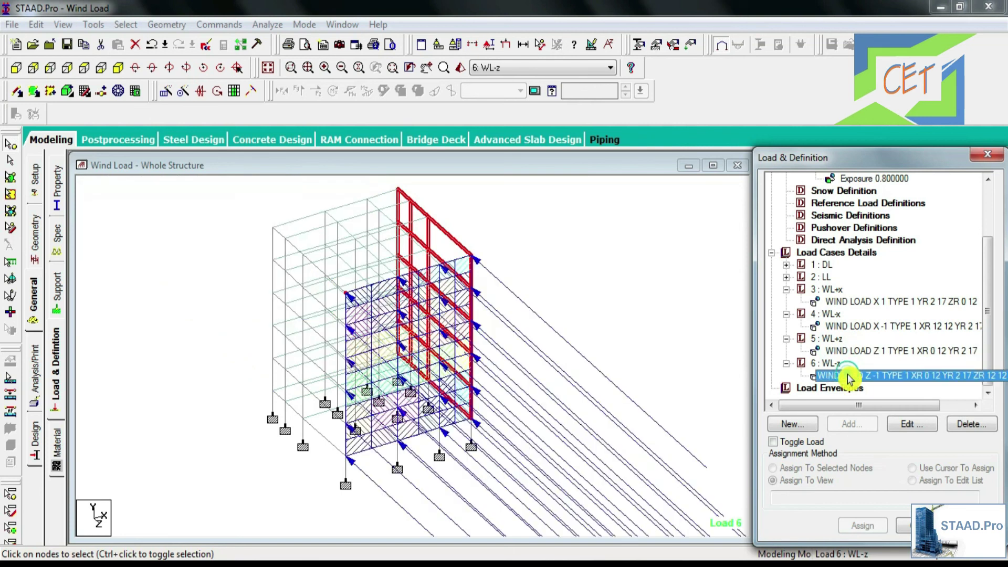
pyautogui.click(849, 303)
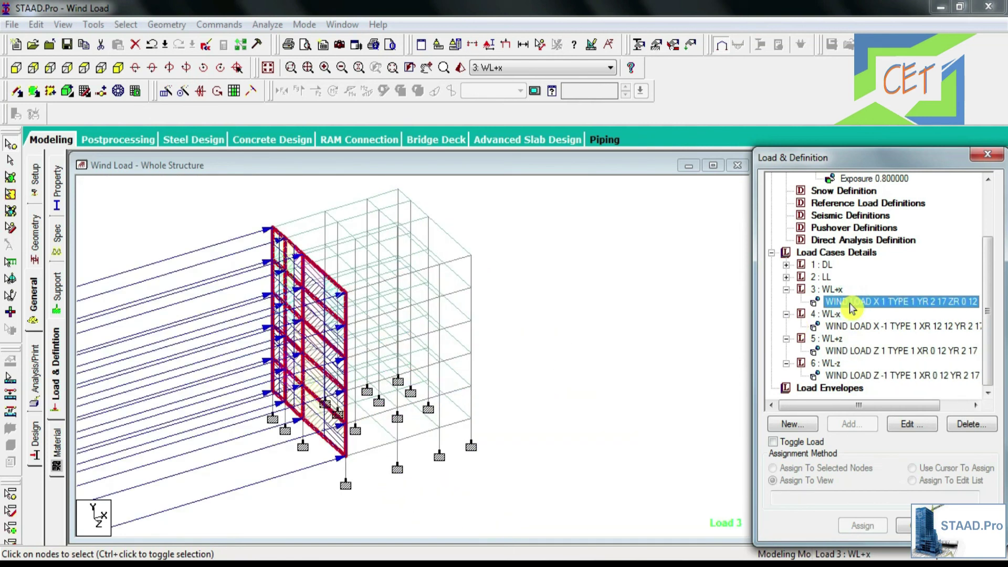
pyautogui.click(843, 326)
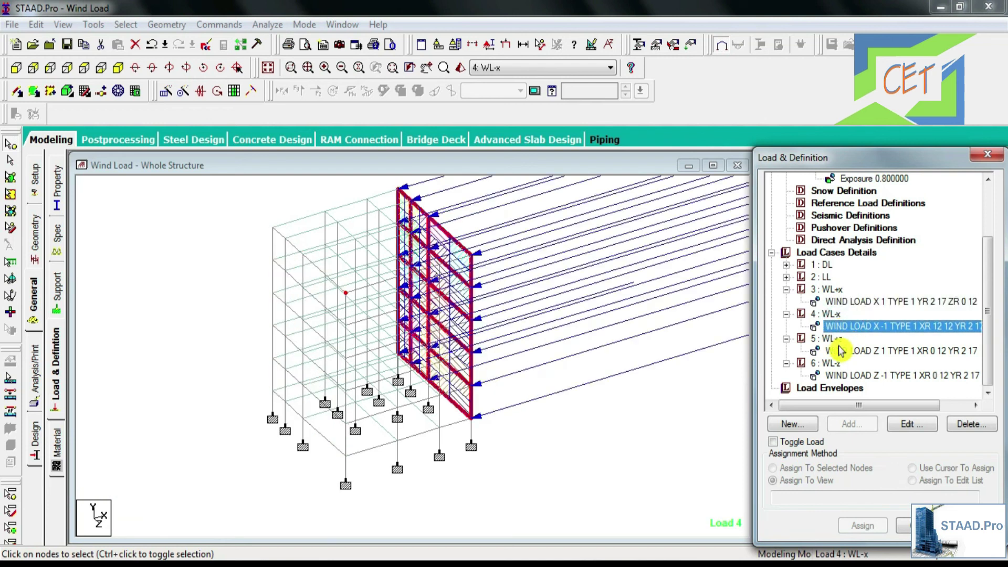
pyautogui.click(841, 351)
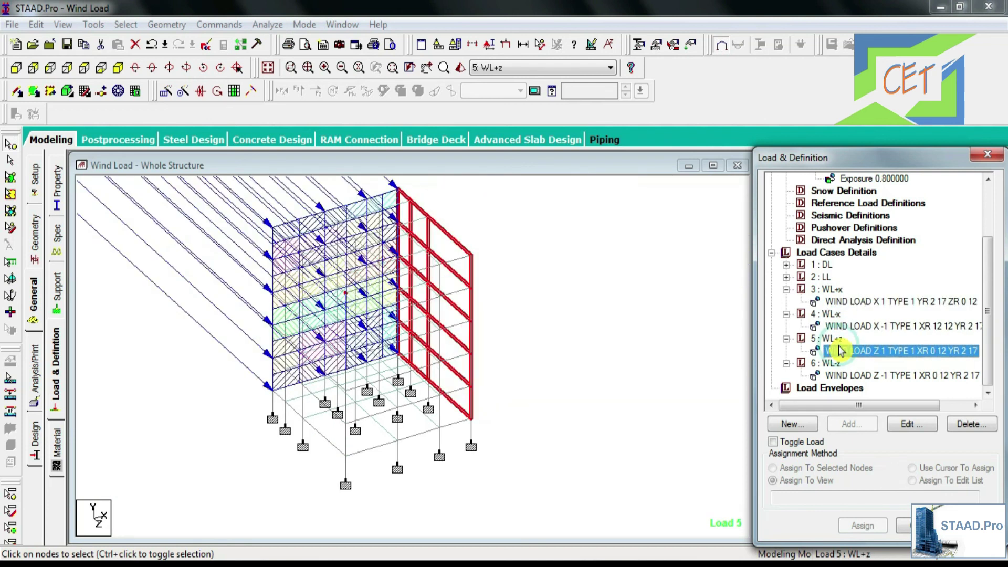
pyautogui.click(848, 376)
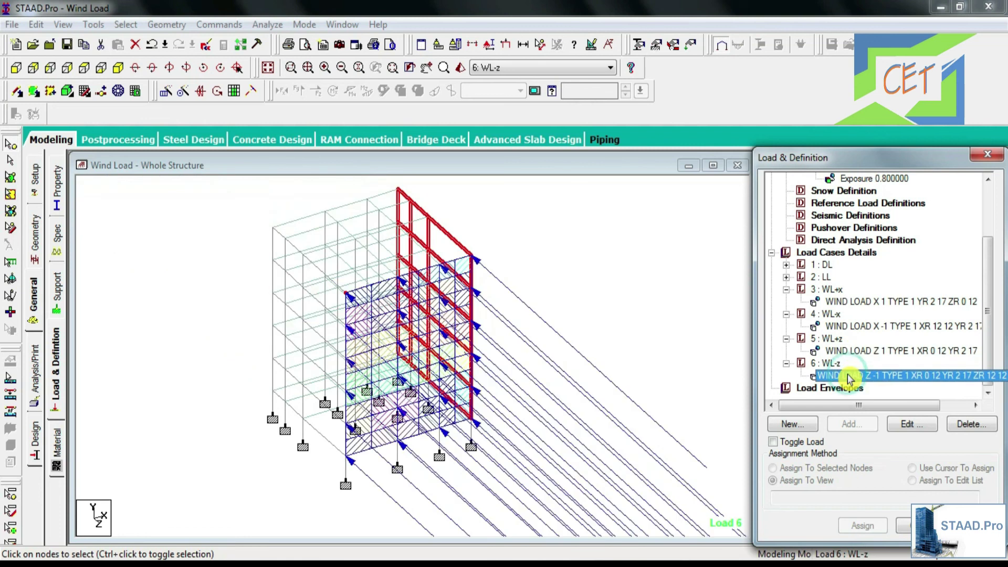
pyautogui.click(851, 304)
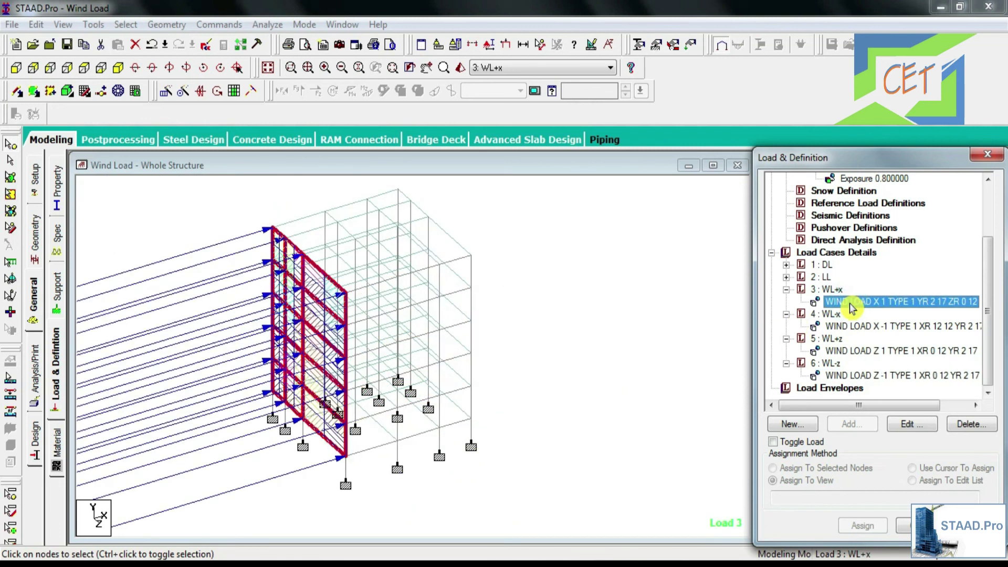
pyautogui.click(843, 326)
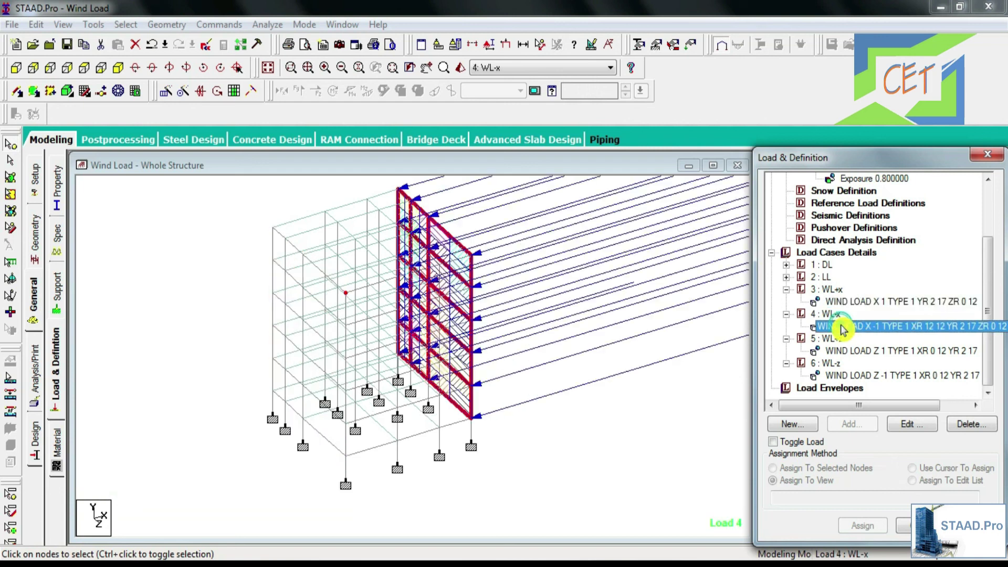
pyautogui.click(841, 351)
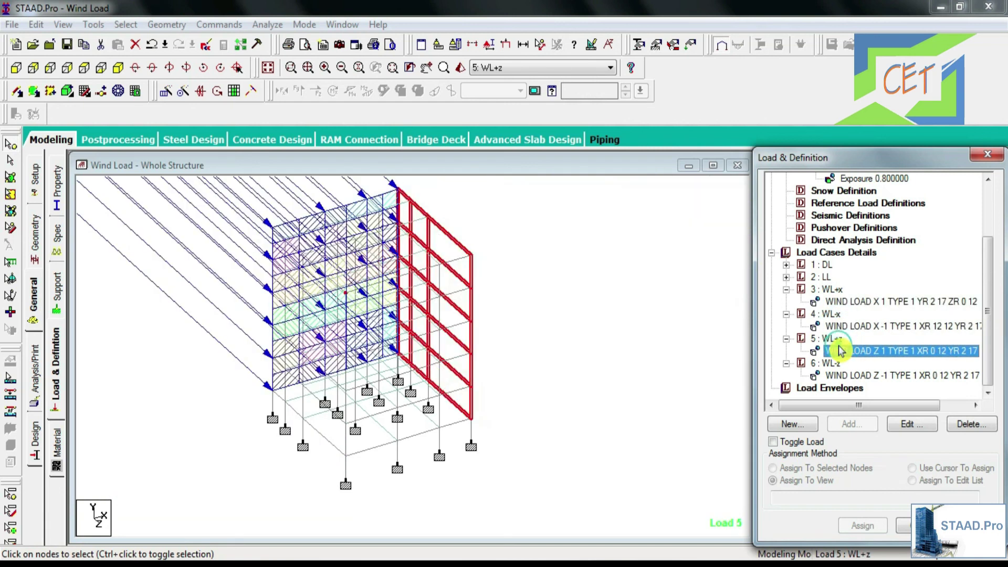
pyautogui.click(847, 374)
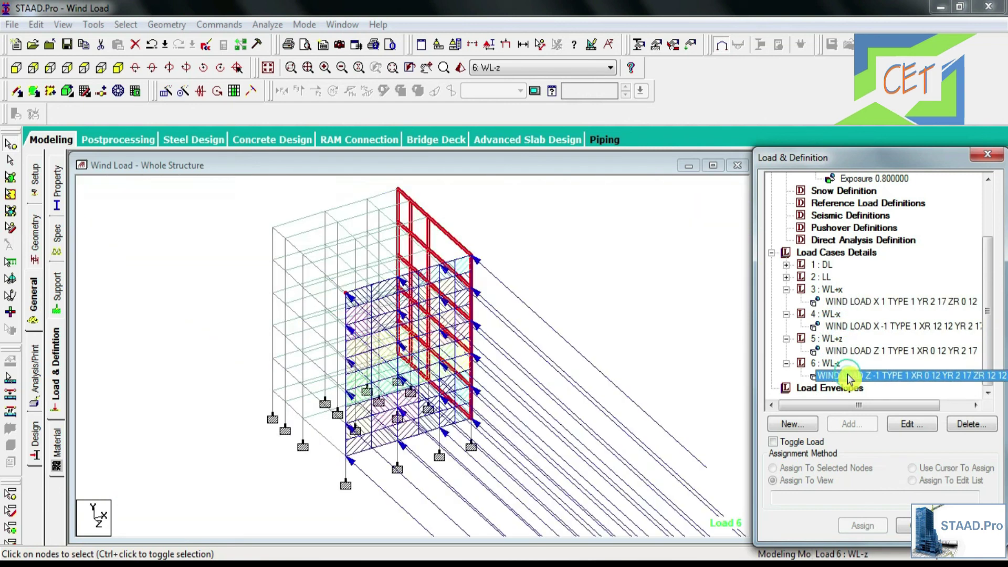